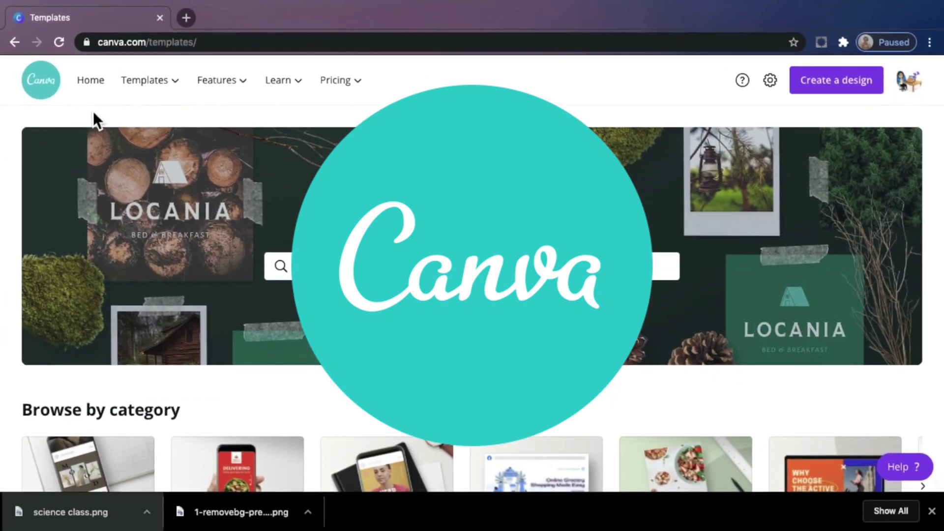
- Start a new design from the Green and Peach Face Masks presentation template
{"action": "mouse_move", "coordinate": [228, 78]}
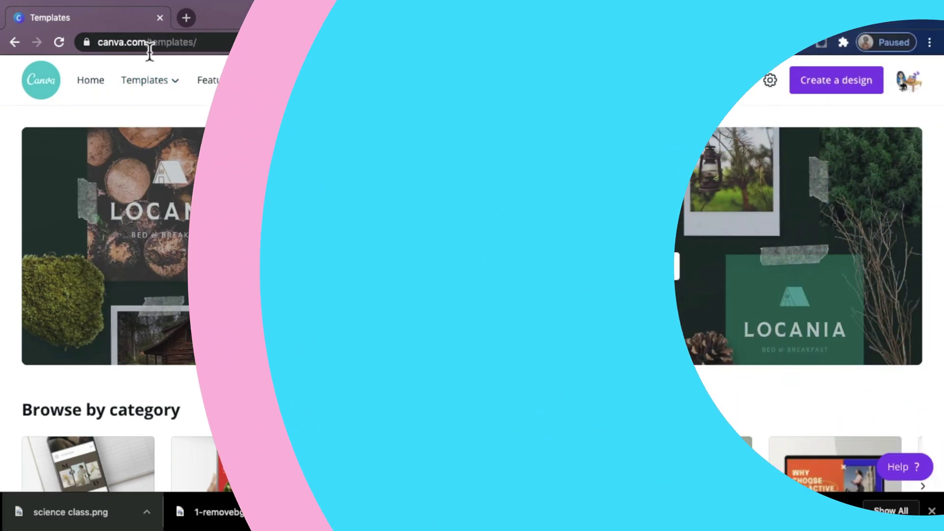
{"action": "mouse_move", "coordinate": [146, 81]}
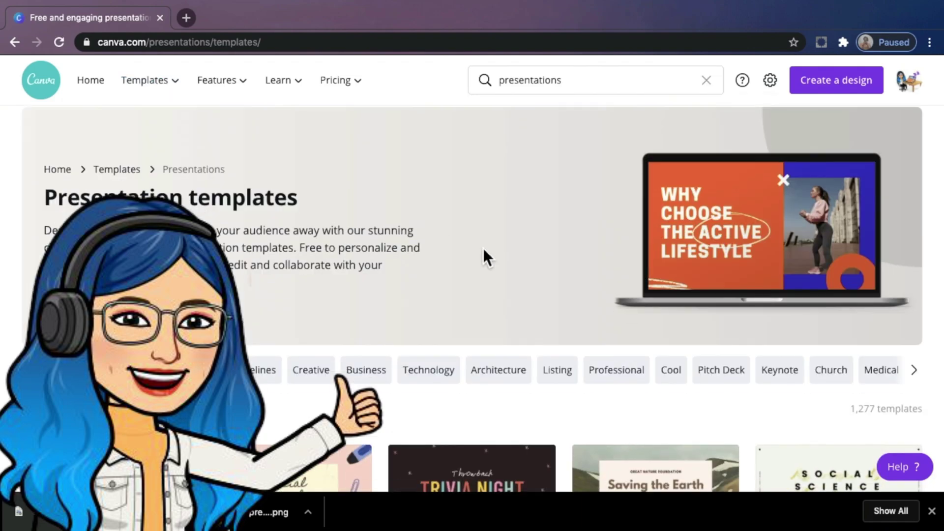
{"action": "scroll", "coordinate": [483, 248], "scroll_direction": "down", "scroll_amount": 8}
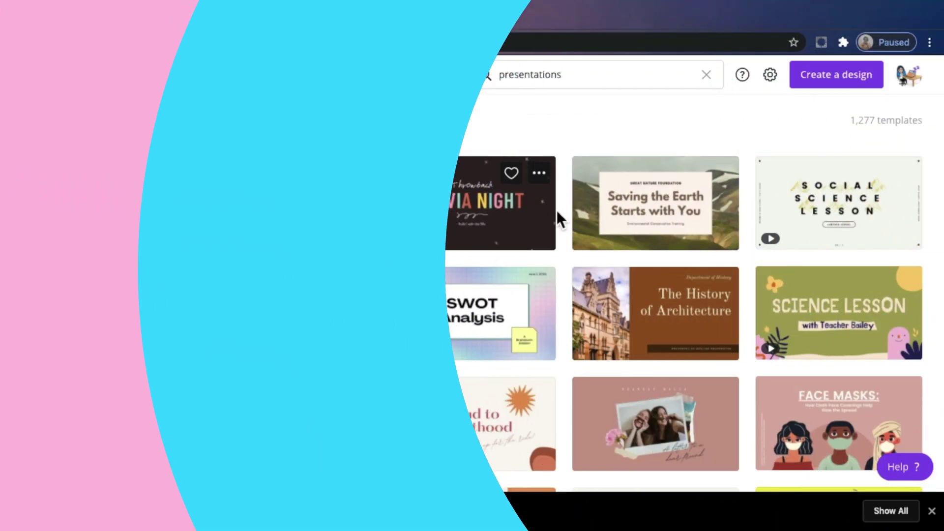
{"action": "scroll", "coordinate": [557, 211], "scroll_direction": "down", "scroll_amount": 5}
{"action": "left_click", "coordinate": [847, 213]}
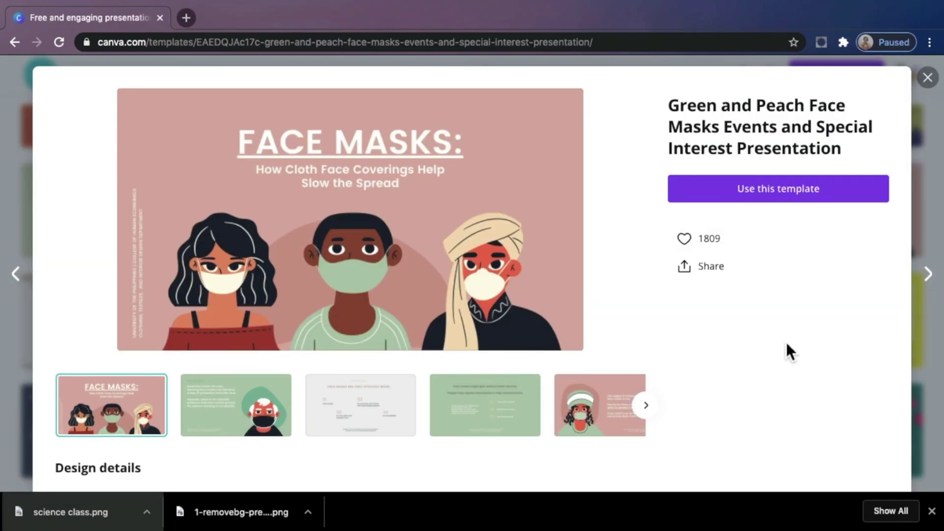
{"action": "left_click", "coordinate": [798, 190]}
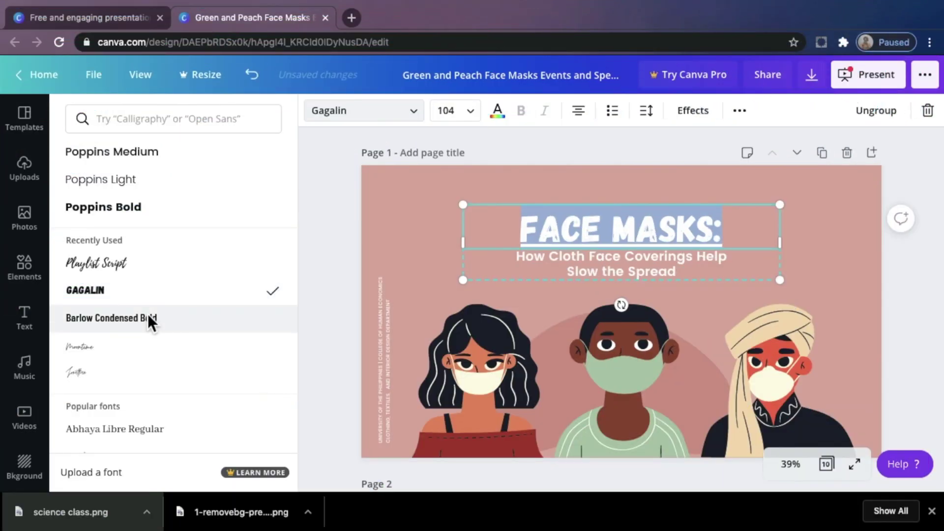
- Change the FACE MASKS: title text colour to purple
{"action": "left_click", "coordinate": [503, 109]}
{"action": "scroll", "coordinate": [237, 309], "scroll_direction": "down", "scroll_amount": 3}
{"action": "left_click", "coordinate": [230, 345]}
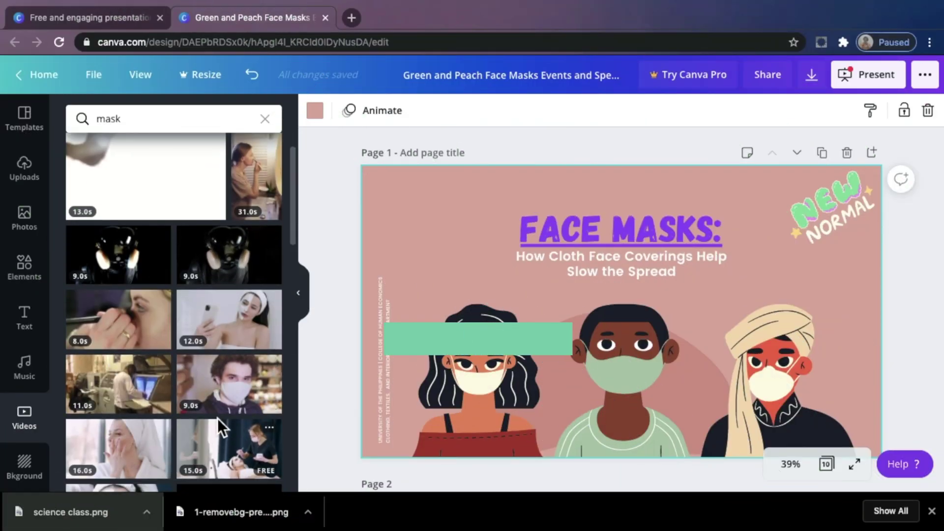
- Add the masked-man video clip, resized and placed at page 1's top-left corner
{"action": "left_click", "coordinate": [217, 423]}
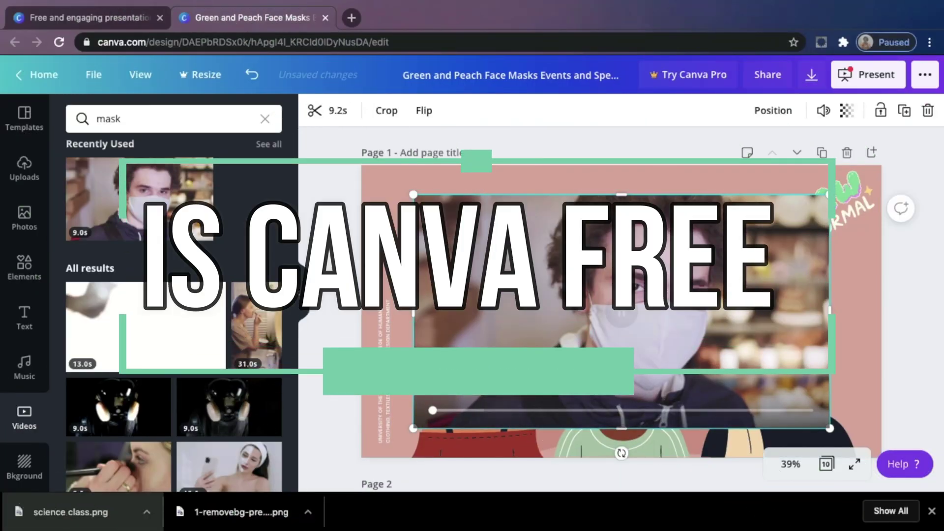
{"action": "left_click_drag", "start_coordinate": [413, 194], "coordinate": [737, 374]}
{"action": "left_click_drag", "start_coordinate": [782, 403], "coordinate": [418, 194]}
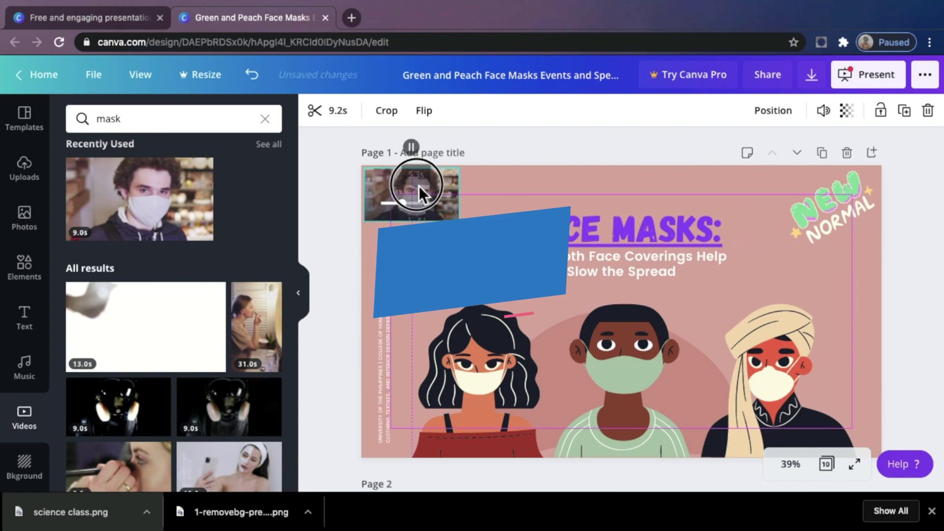
{"action": "left_click_drag", "start_coordinate": [458, 221], "coordinate": [496, 234]}
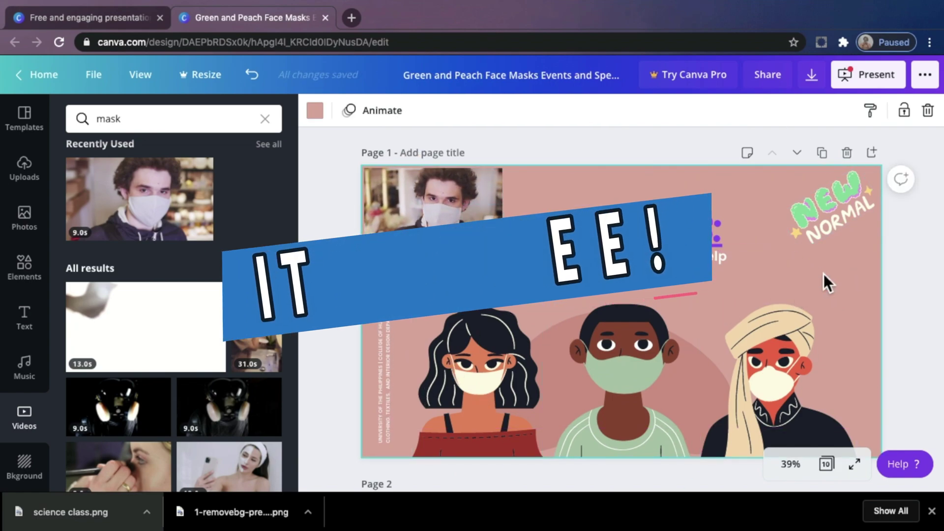
- Set the share link so anyone with it can edit, and copy it
{"action": "left_click", "coordinate": [764, 80]}
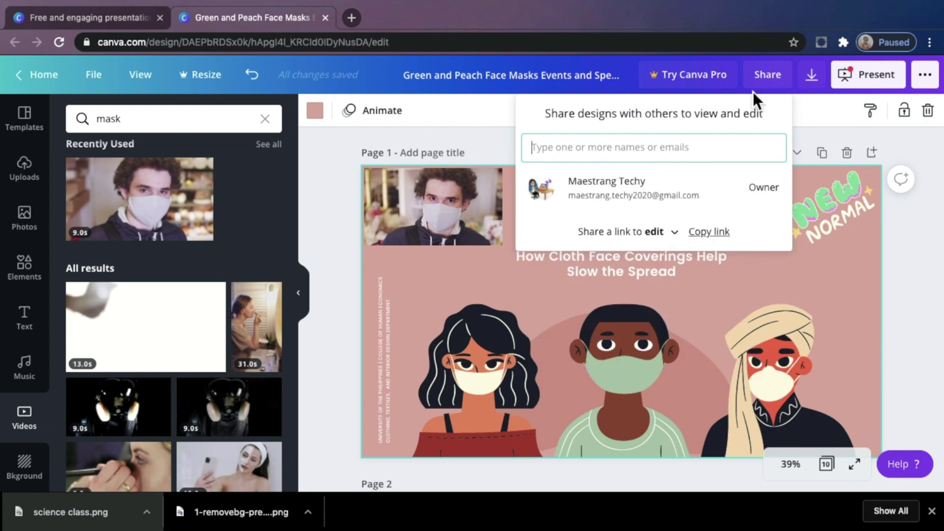
{"action": "left_click", "coordinate": [674, 232]}
{"action": "left_click", "coordinate": [704, 234]}
{"action": "left_click", "coordinate": [709, 231]}
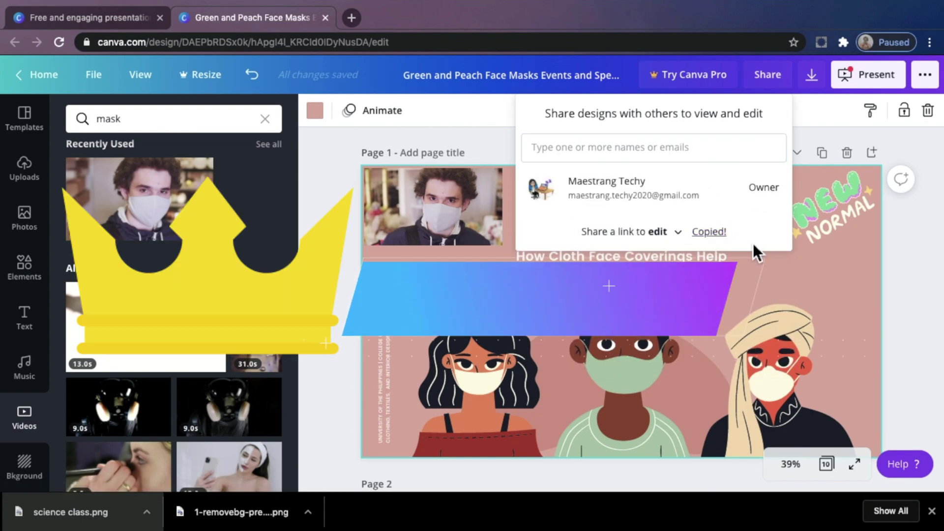
{"action": "left_click", "coordinate": [817, 117]}
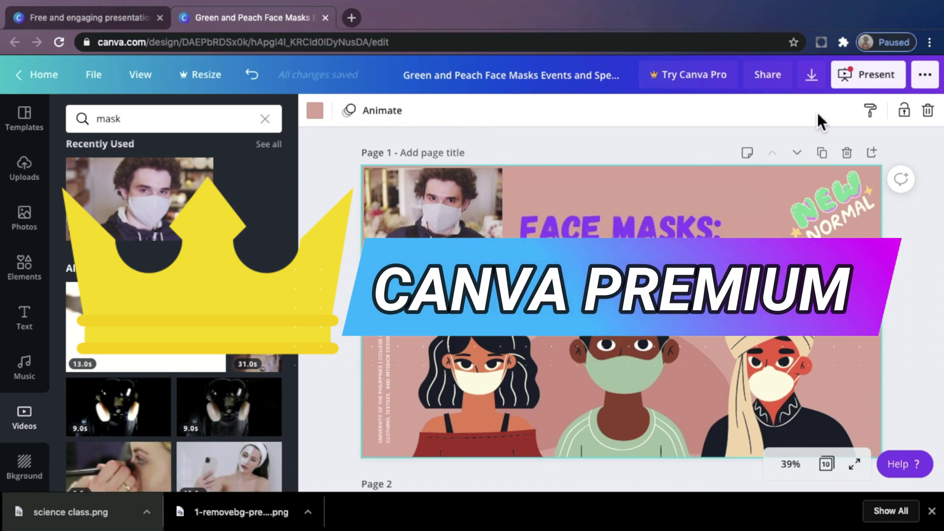
{"action": "left_click", "coordinate": [875, 81]}
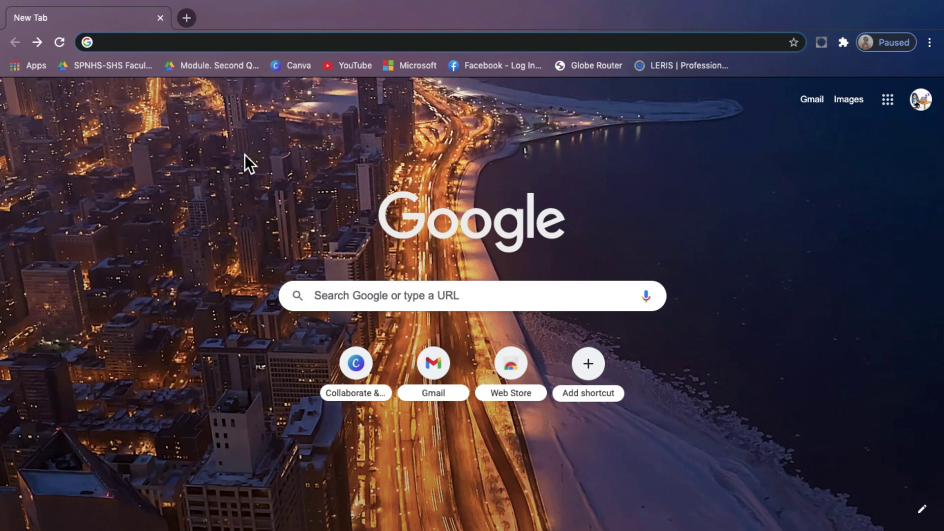
- Go to canva.com, sign up with a Google account, and dismiss the welcome message
{"action": "type", "text": "canva."}
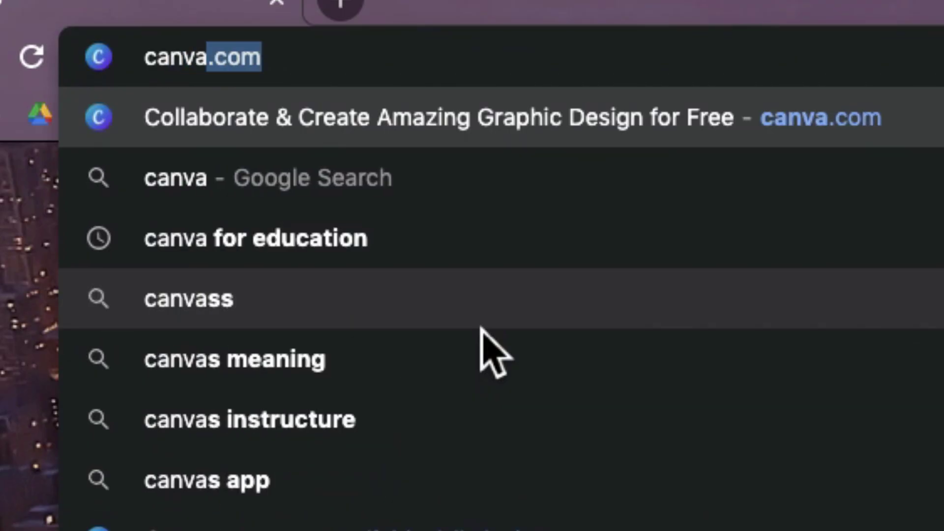
{"action": "type", "text": "com"}
{"action": "key", "text": "Return"}
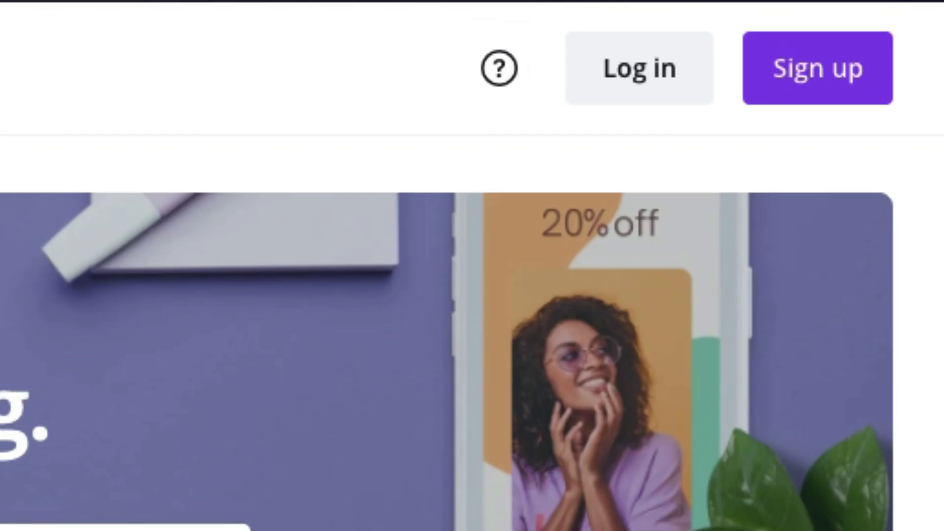
{"action": "left_click", "coordinate": [820, 60]}
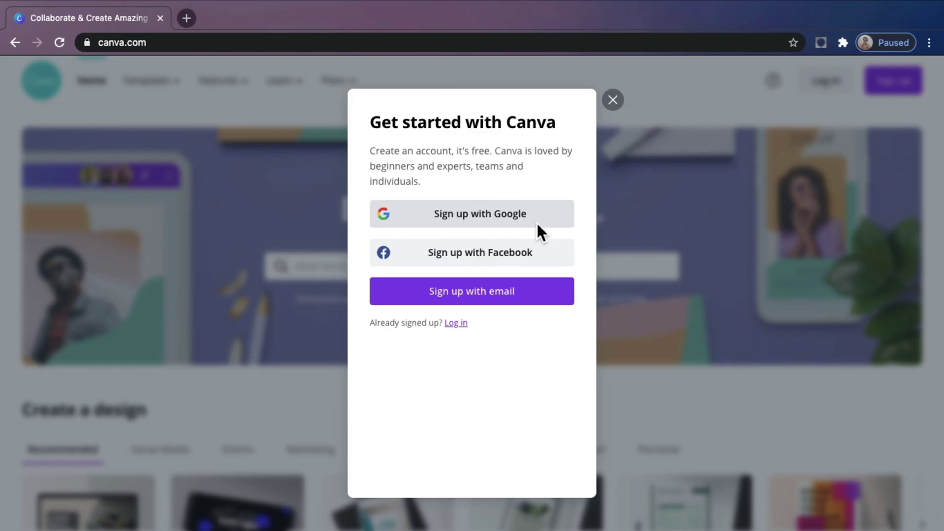
{"action": "left_click", "coordinate": [537, 224]}
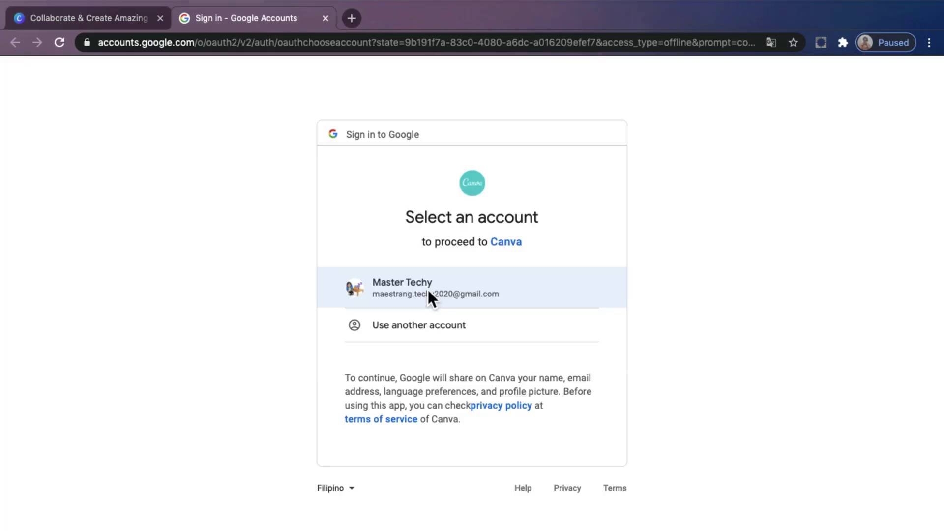
{"action": "left_click", "coordinate": [546, 283]}
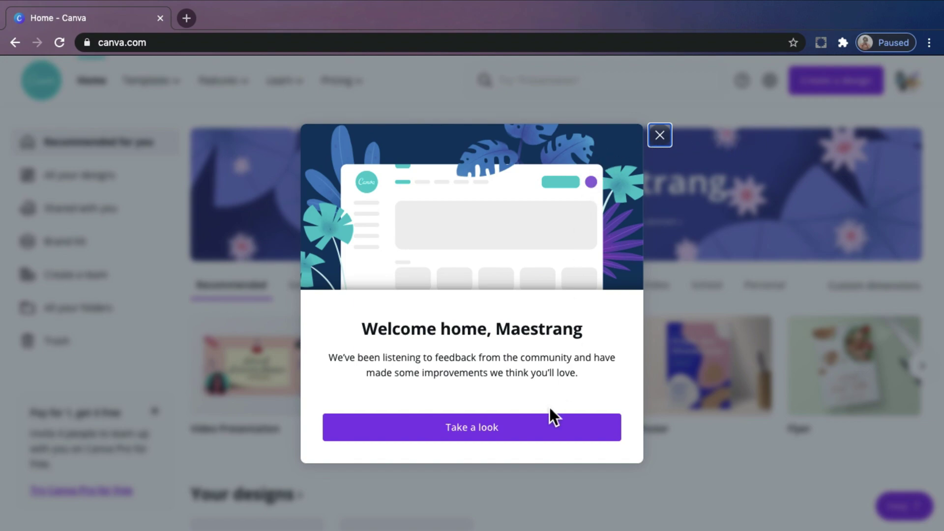
{"action": "left_click", "coordinate": [461, 432]}
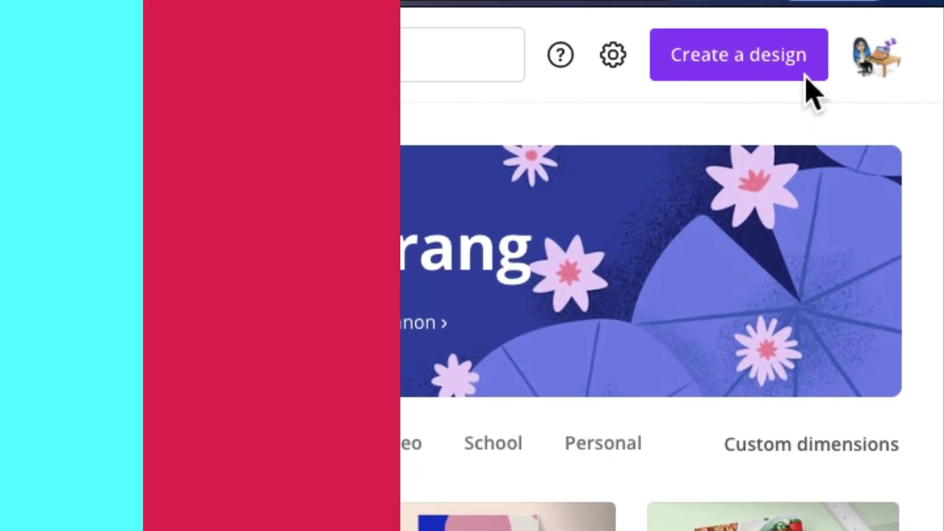
- Search the design types and create a blank 1920 × 480 px Google Classroom Header
{"action": "left_click", "coordinate": [846, 84]}
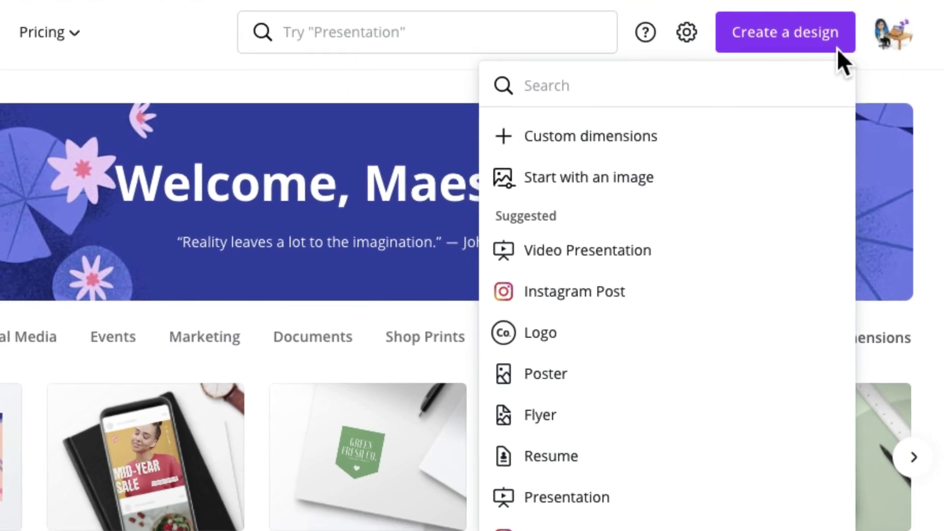
{"action": "left_click", "coordinate": [704, 132]}
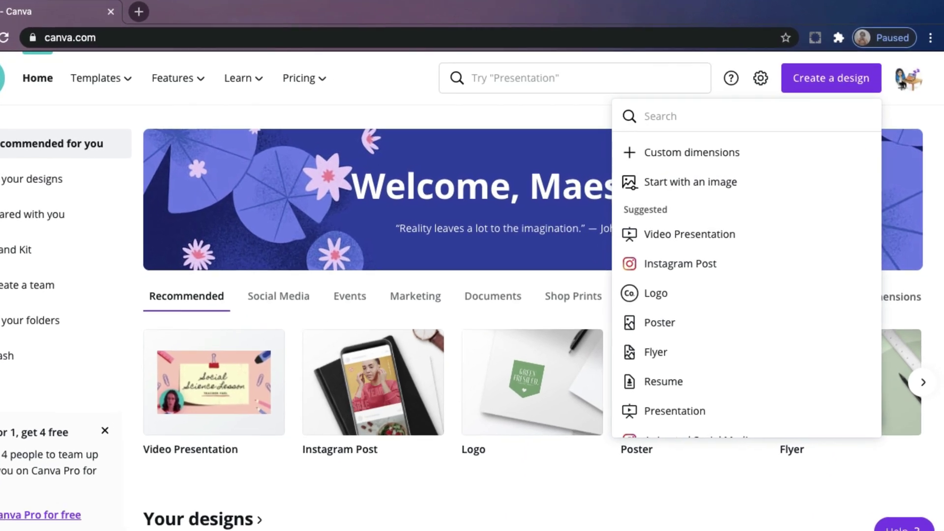
{"action": "type", "text": "thumbna"}
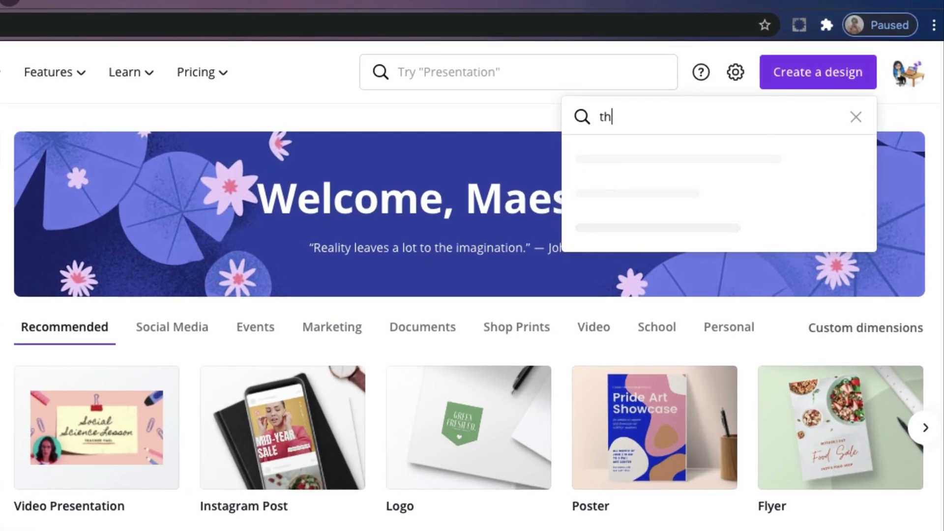
{"action": "type", "text": "il"}
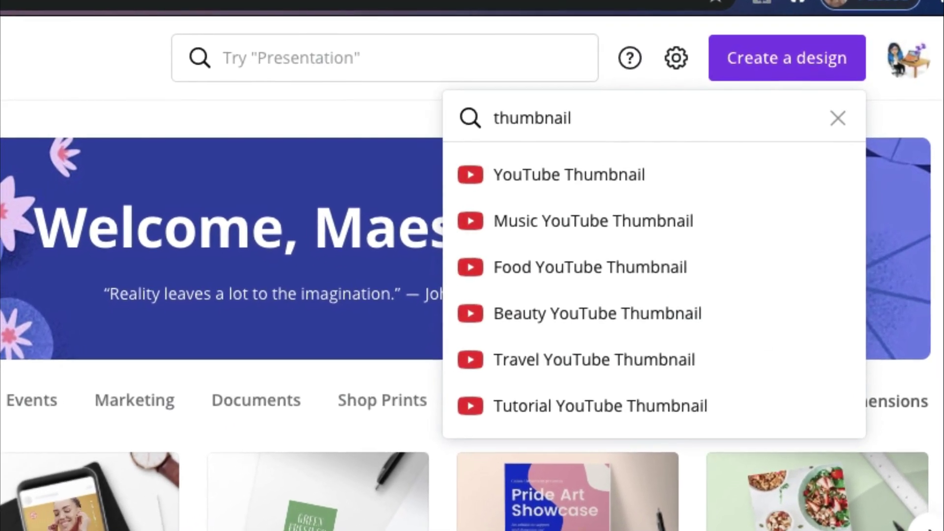
{"action": "left_click", "coordinate": [661, 170]}
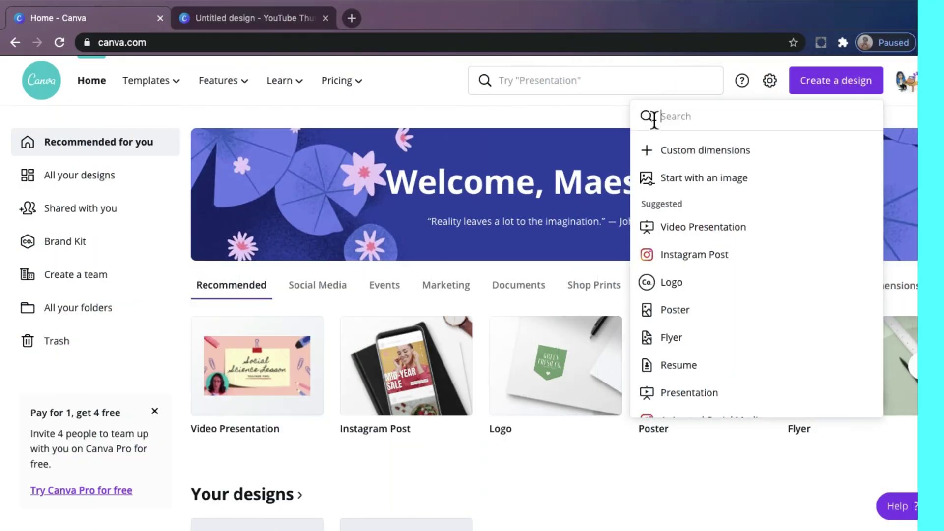
{"action": "type", "text": "google c"}
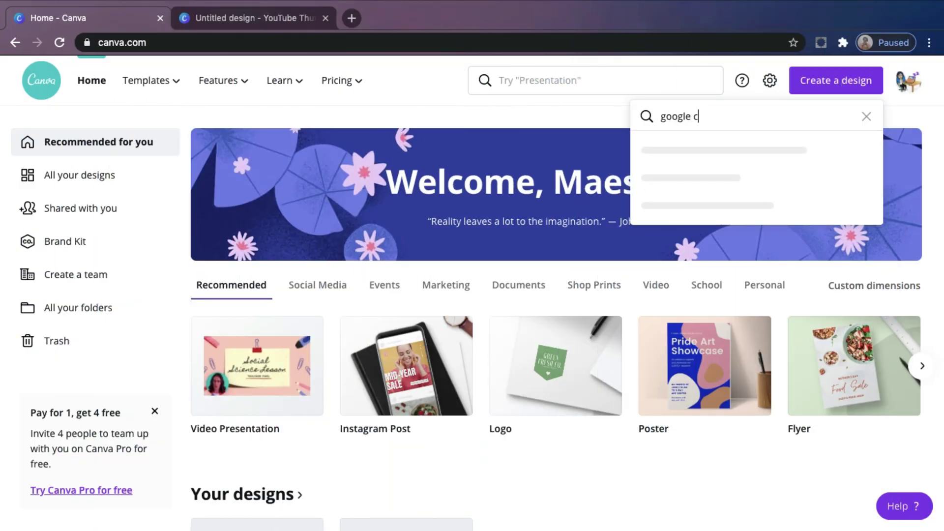
{"action": "type", "text": "lassroom hea"}
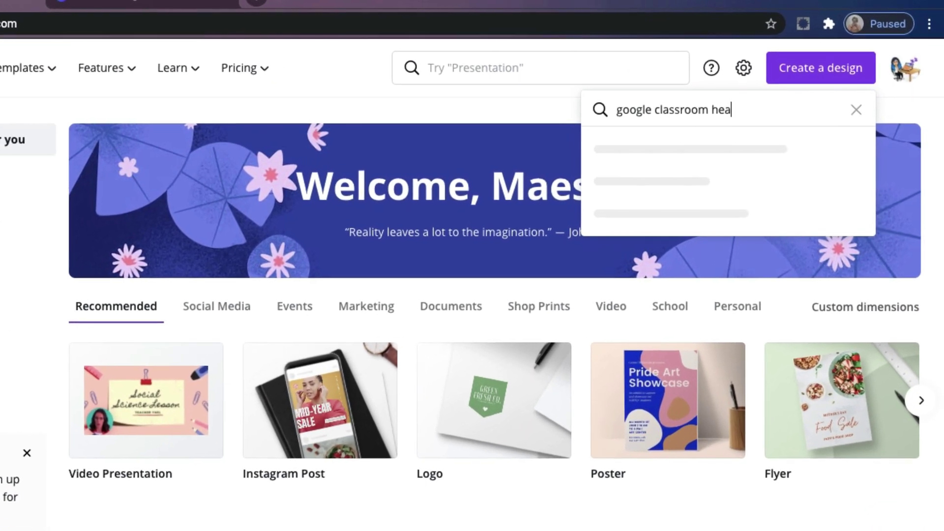
{"action": "type", "text": "der"}
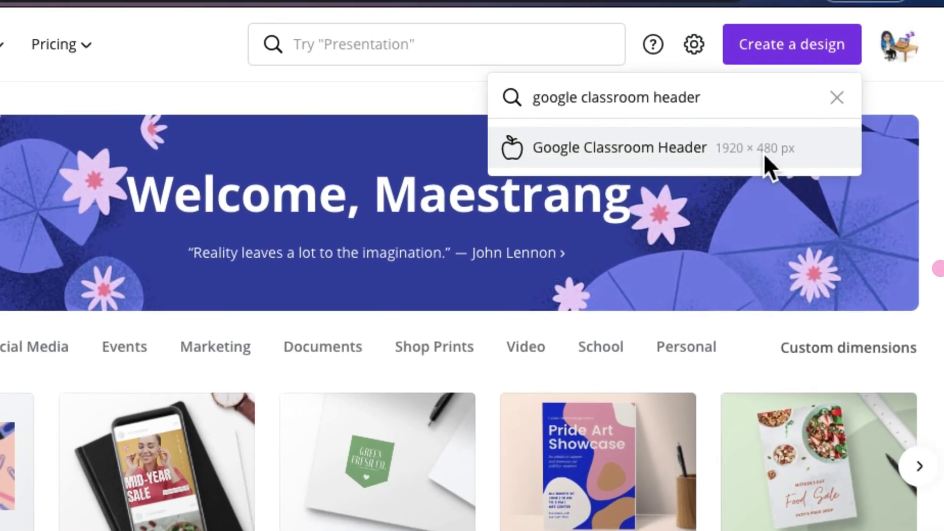
{"action": "left_click", "coordinate": [762, 152]}
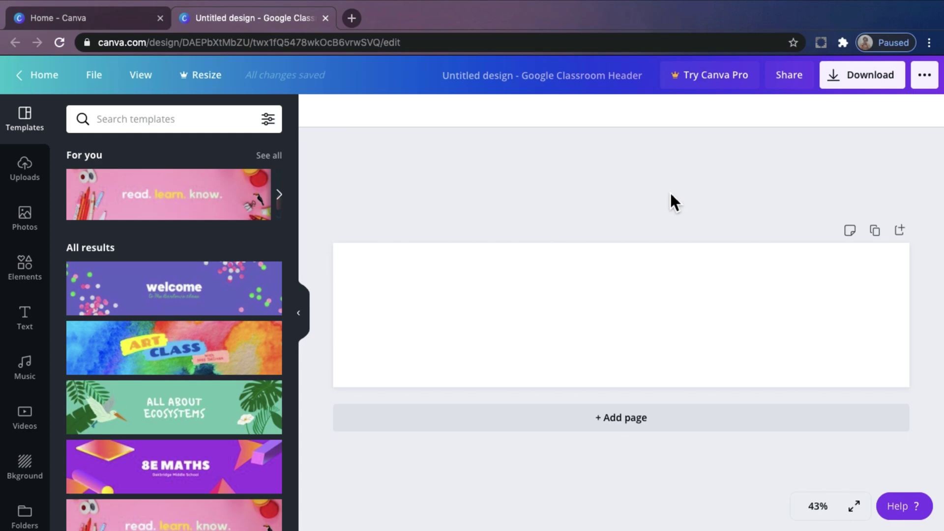
{"action": "left_click", "coordinate": [194, 124]}
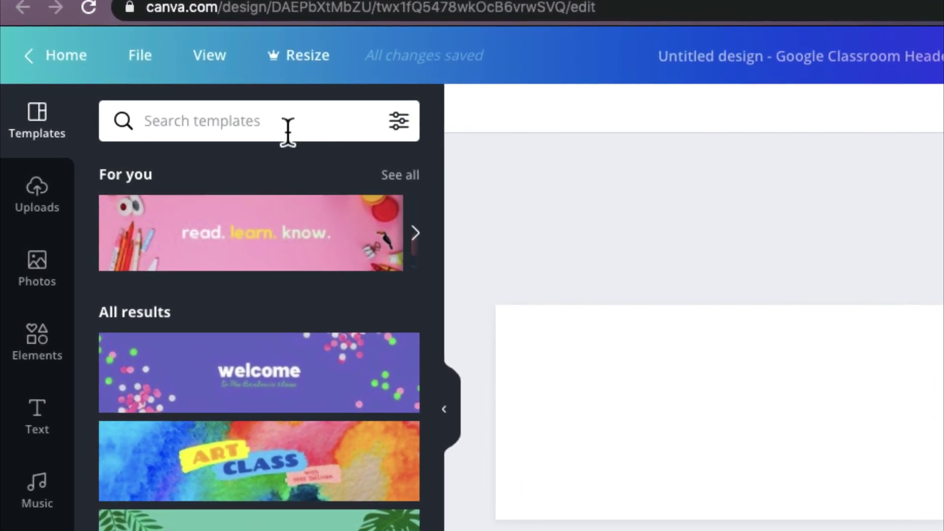
- Search the template library for 'science'
{"action": "type", "text": "scien"}
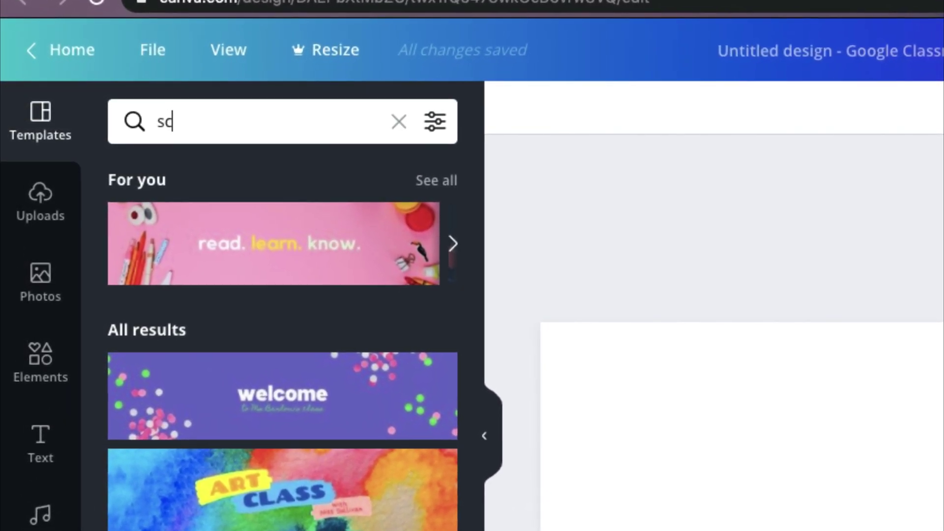
{"action": "type", "text": "ce"}
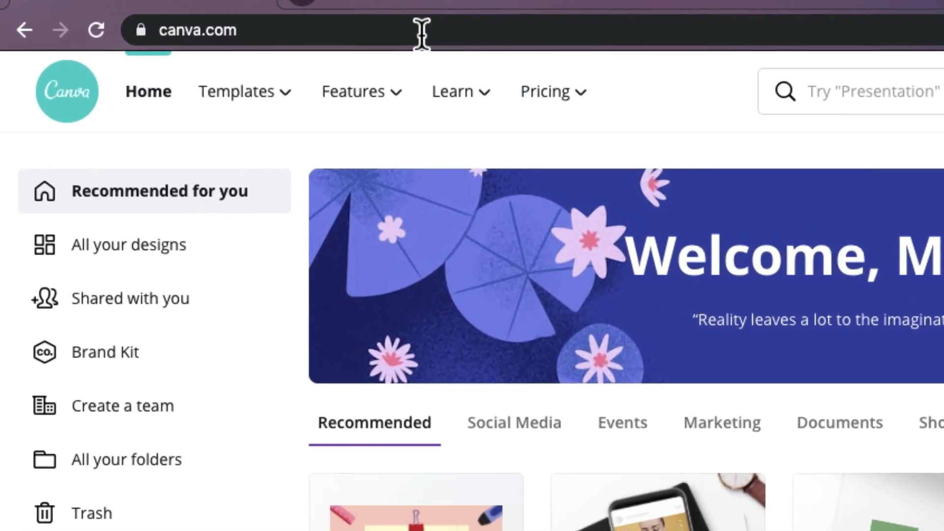
- Browse the Templates page from the top menu, scrolling down through its offerings
{"action": "mouse_move", "coordinate": [265, 91]}
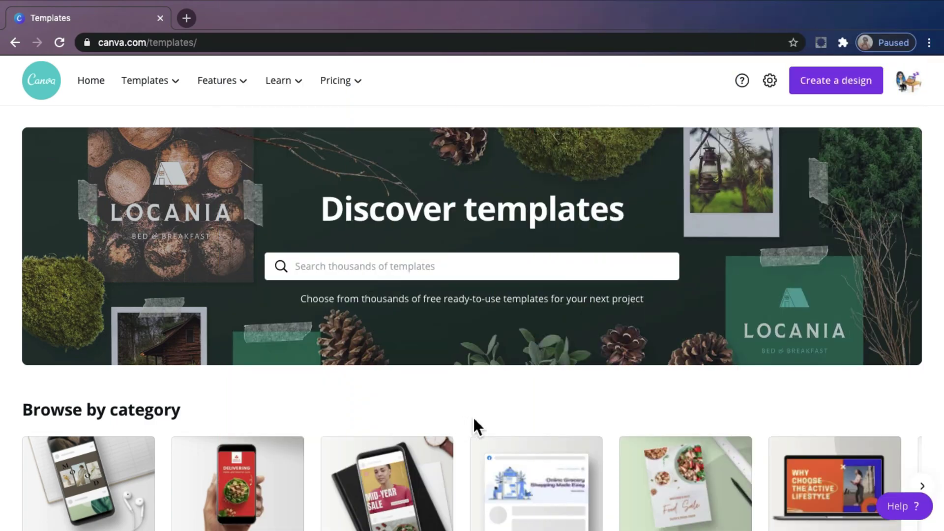
{"action": "scroll", "coordinate": [473, 415], "scroll_direction": "down", "scroll_amount": 8}
{"action": "scroll", "coordinate": [473, 415], "scroll_direction": "down", "scroll_amount": 7}
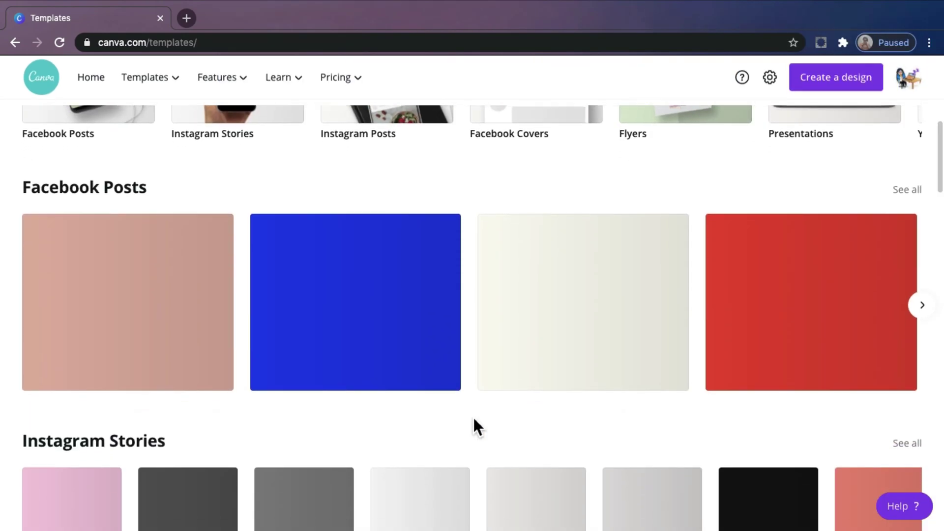
{"action": "scroll", "coordinate": [473, 418], "scroll_direction": "down", "scroll_amount": 10}
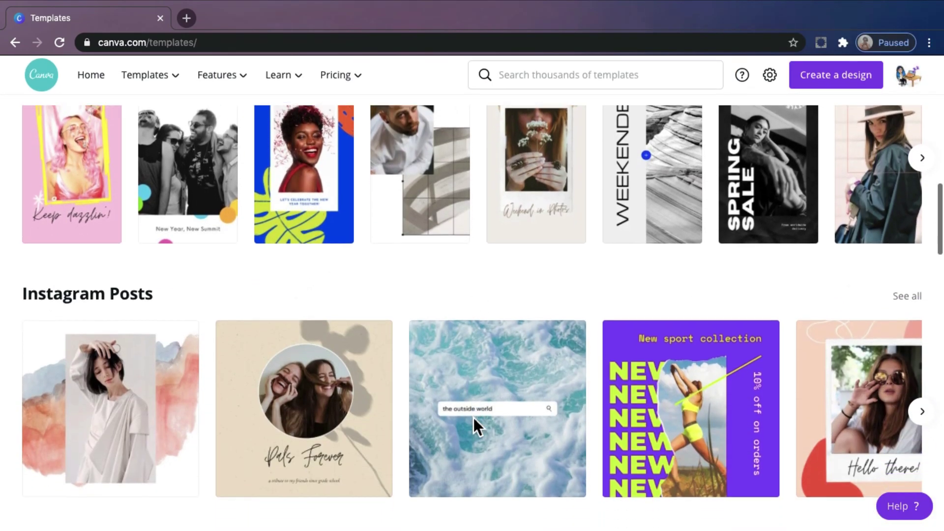
{"action": "scroll", "coordinate": [473, 417], "scroll_direction": "down", "scroll_amount": 12}
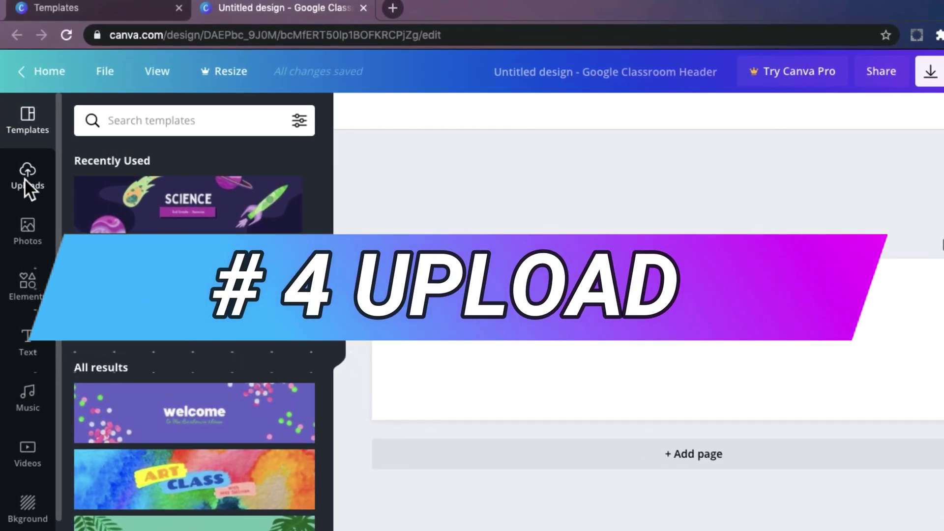
- Upload 4024-removebg-preview.png and place the avatar at the header's bottom-left
{"action": "left_click", "coordinate": [26, 177]}
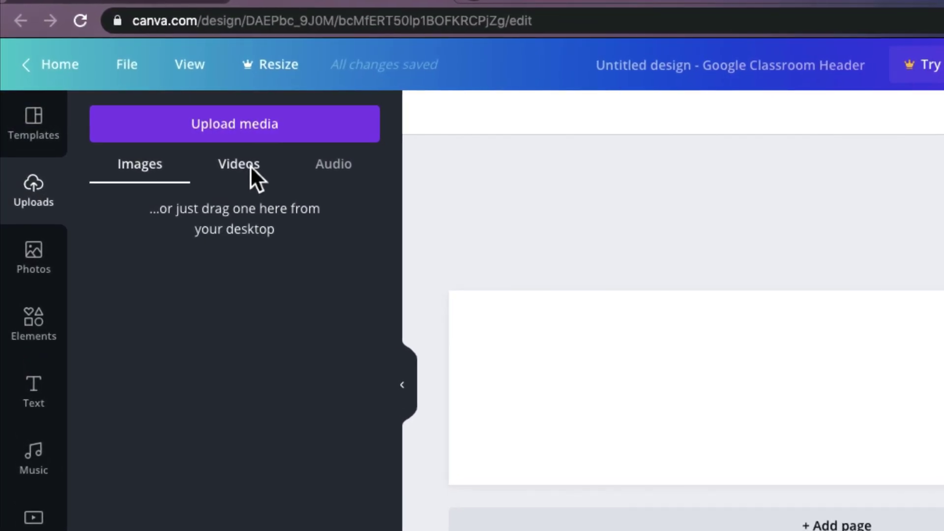
{"action": "left_click", "coordinate": [247, 165]}
{"action": "left_click", "coordinate": [310, 163]}
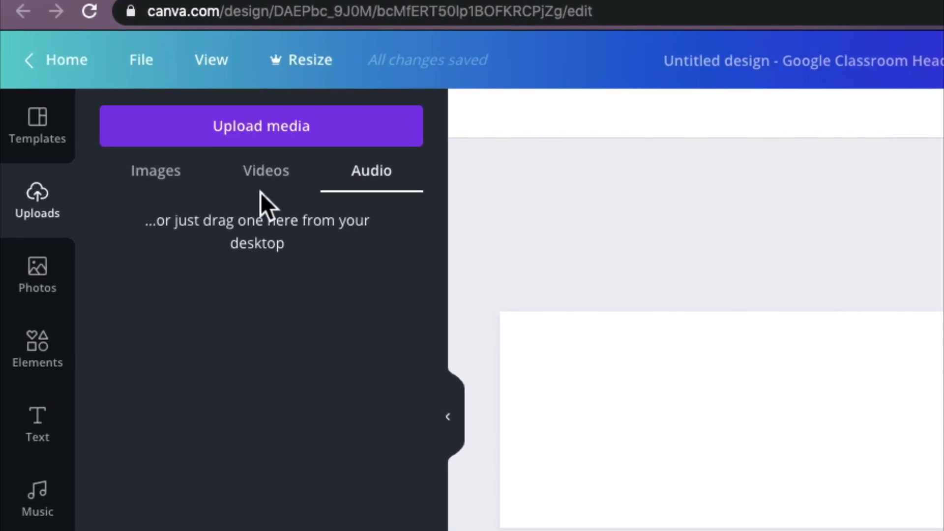
{"action": "left_click", "coordinate": [158, 176]}
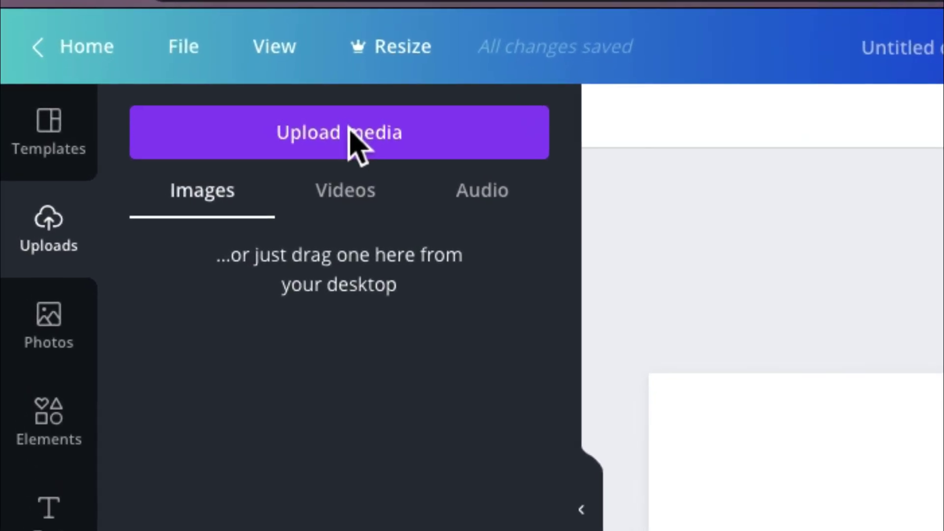
{"action": "left_click", "coordinate": [355, 142]}
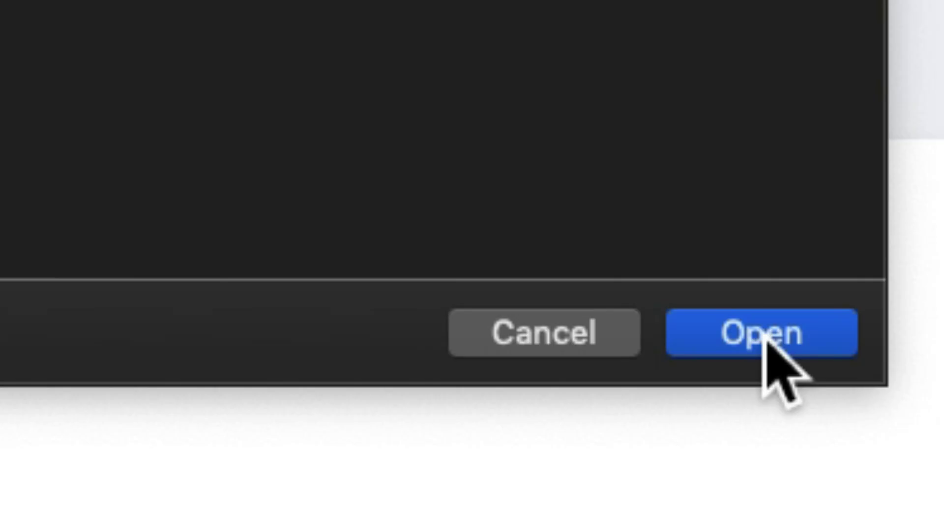
{"action": "left_click", "coordinate": [763, 335]}
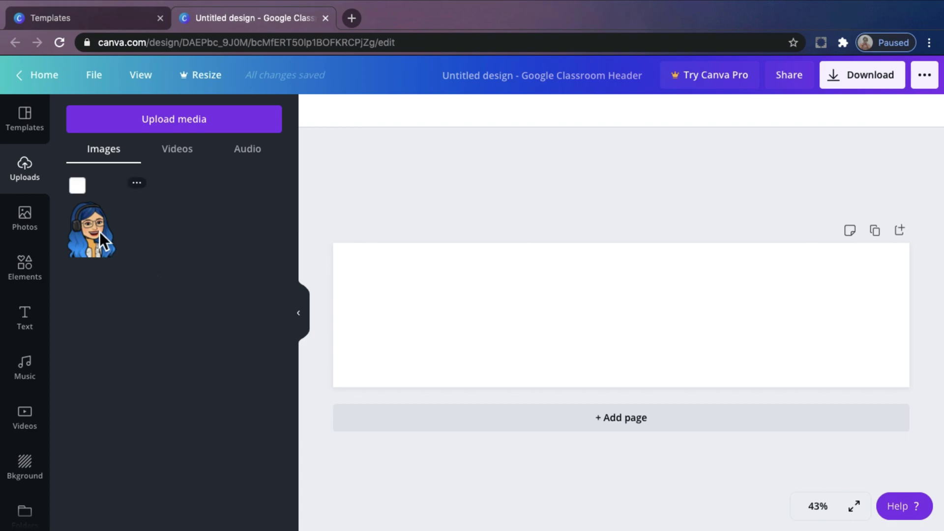
{"action": "left_click_drag", "start_coordinate": [99, 231], "coordinate": [457, 306]}
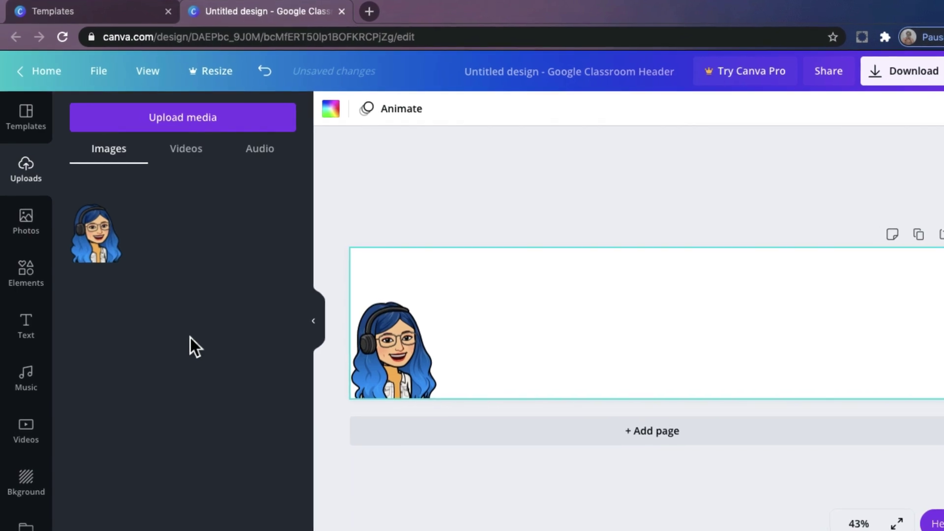
{"action": "left_click", "coordinate": [30, 226]}
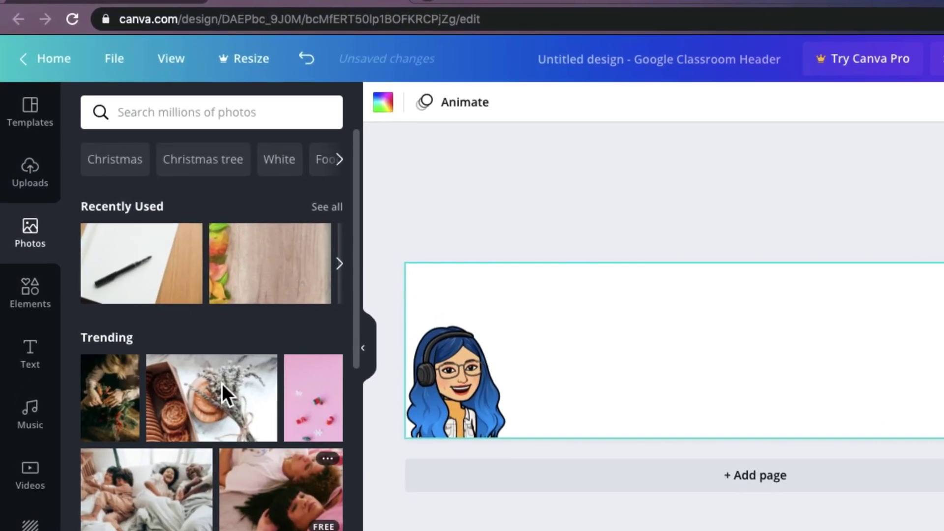
- Search photos for 'science' and place the scientist-with-blue-flask photo, enlarged, at the header's right
{"action": "left_click", "coordinate": [174, 112]}
{"action": "type", "text": "sc"}
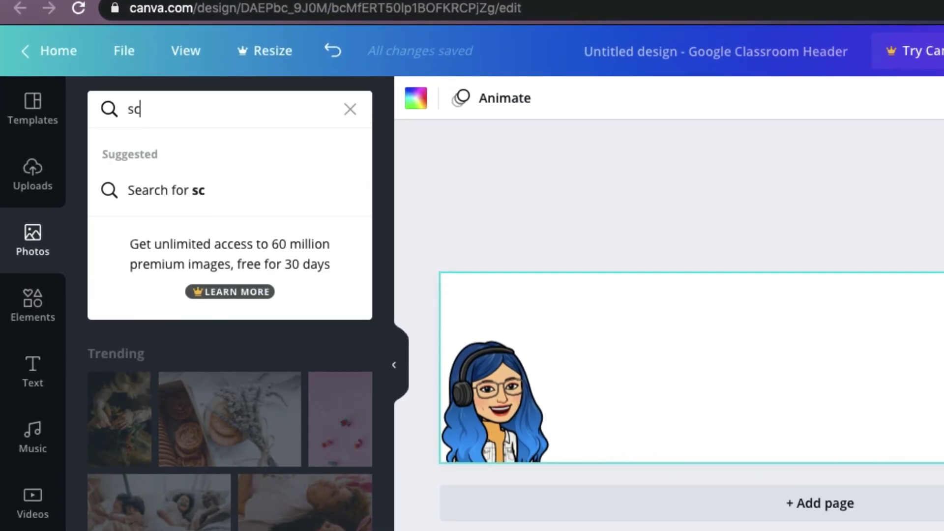
{"action": "type", "text": "ie"}
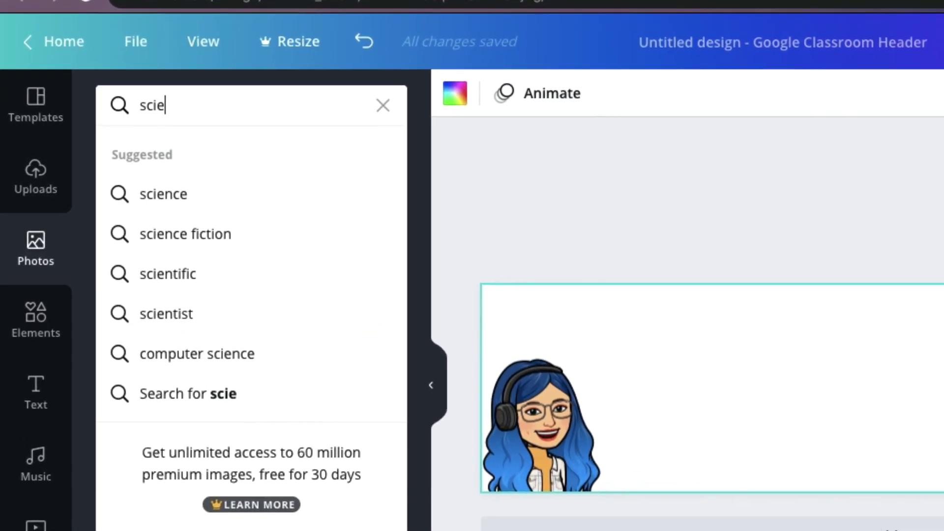
{"action": "type", "text": "nce"}
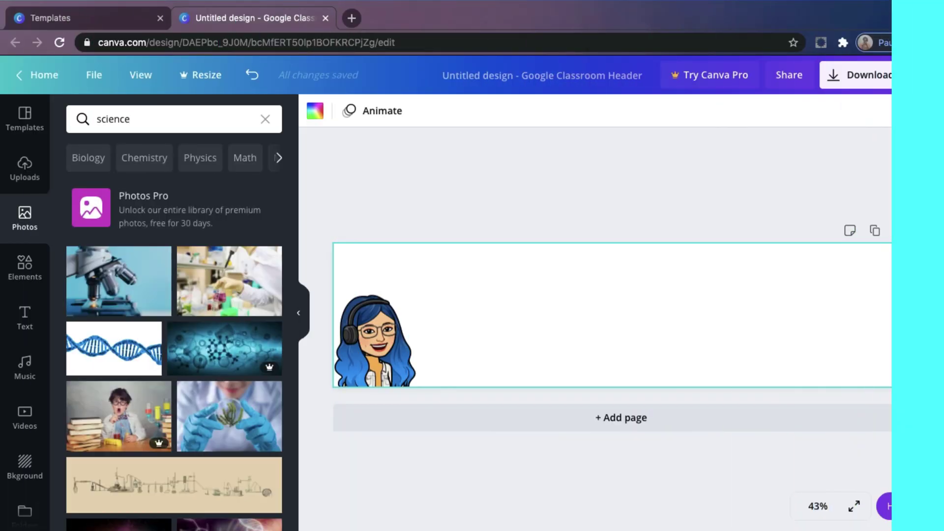
{"action": "scroll", "coordinate": [255, 329], "scroll_direction": "down", "scroll_amount": 5}
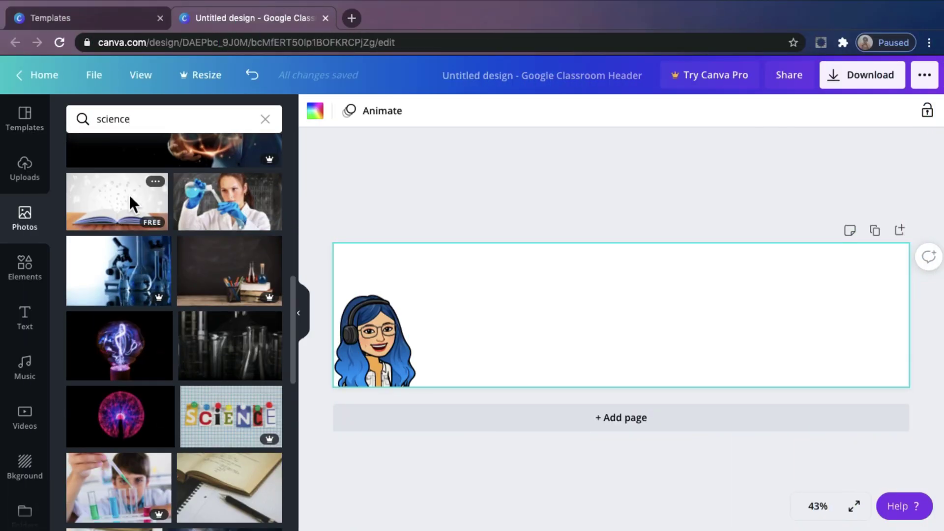
{"action": "left_click", "coordinate": [227, 202]}
{"action": "left_click_drag", "start_coordinate": [514, 331], "coordinate": [693, 331]}
{"action": "left_click_drag", "start_coordinate": [695, 275], "coordinate": [651, 209]}
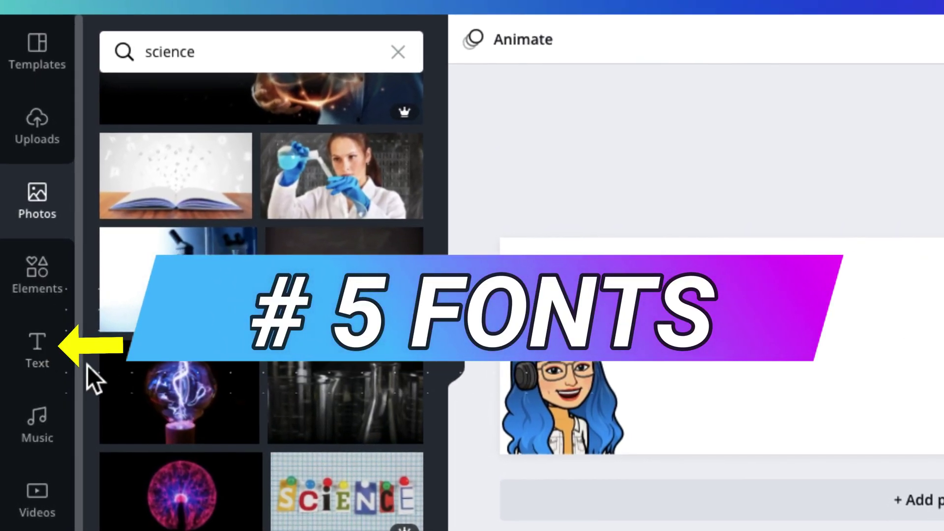
- Add the Free Delivery text combination mid-header and retype it as SCIENCE CLASS
{"action": "left_click", "coordinate": [37, 350]}
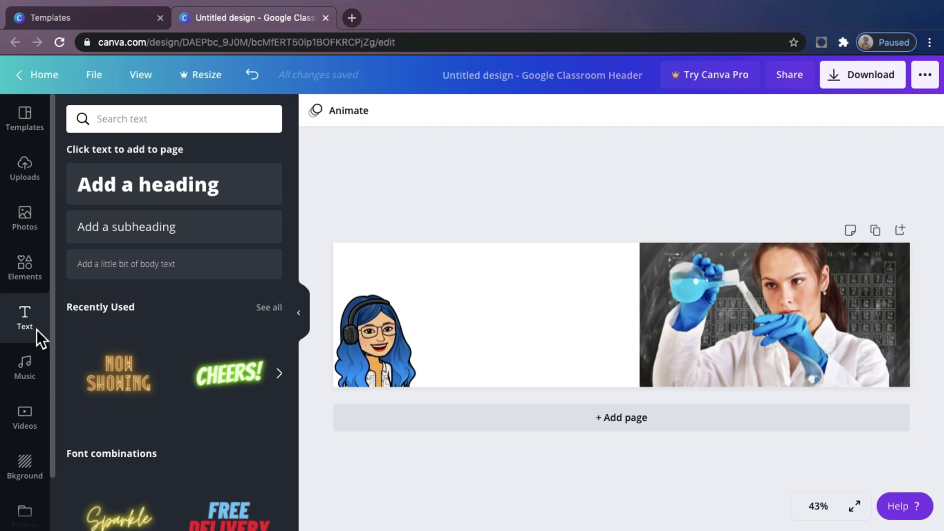
{"action": "scroll", "coordinate": [185, 355], "scroll_direction": "down", "scroll_amount": 10}
{"action": "scroll", "coordinate": [185, 355], "scroll_direction": "up", "scroll_amount": 6}
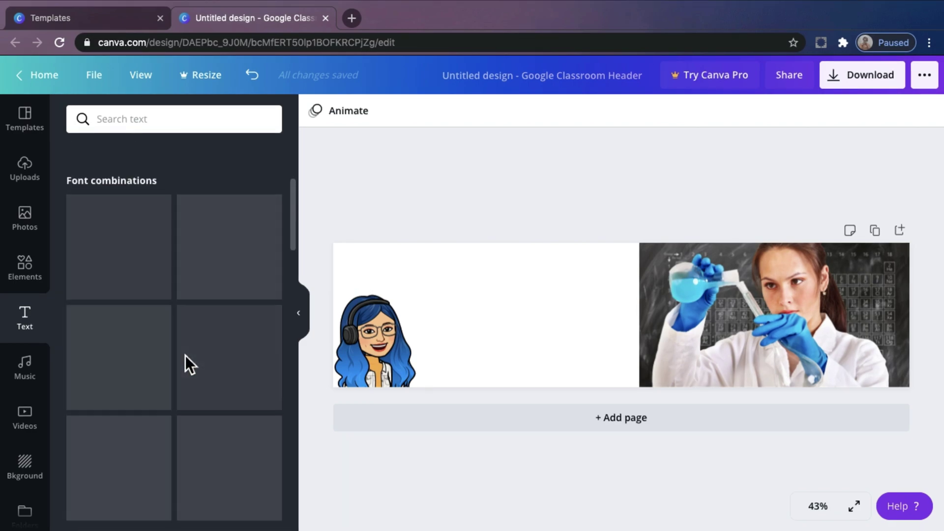
{"action": "scroll", "coordinate": [185, 355], "scroll_direction": "up", "scroll_amount": 4}
{"action": "scroll", "coordinate": [185, 355], "scroll_direction": "down", "scroll_amount": 5}
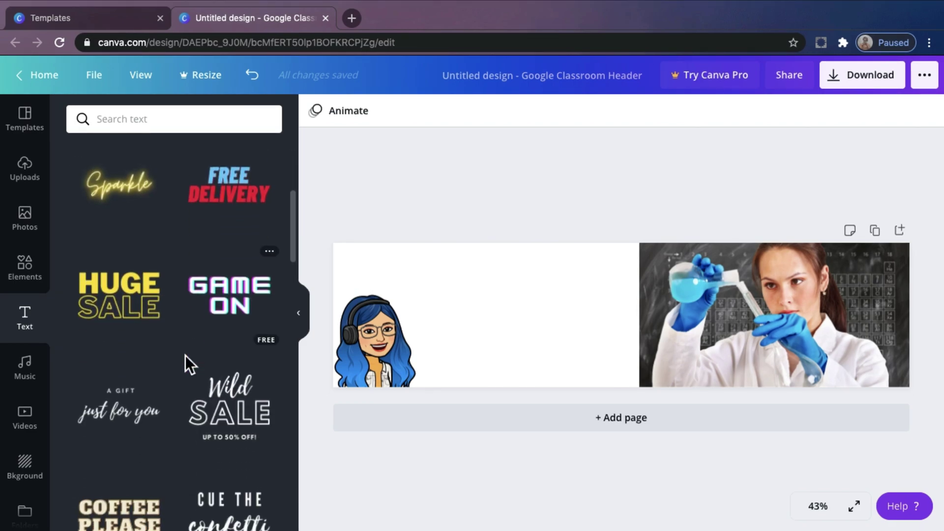
{"action": "scroll", "coordinate": [184, 355], "scroll_direction": "down", "scroll_amount": 1}
{"action": "scroll", "coordinate": [185, 355], "scroll_direction": "down", "scroll_amount": 2}
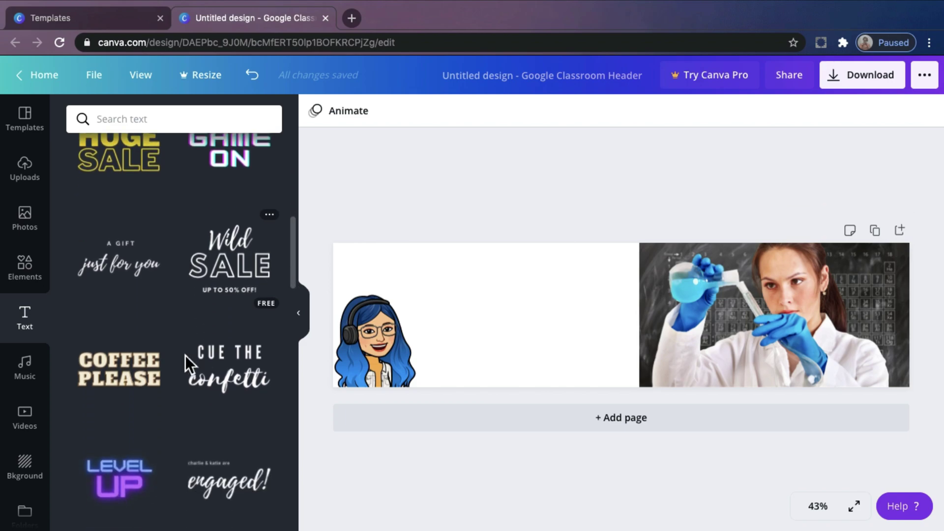
{"action": "scroll", "coordinate": [185, 355], "scroll_direction": "up", "scroll_amount": 4}
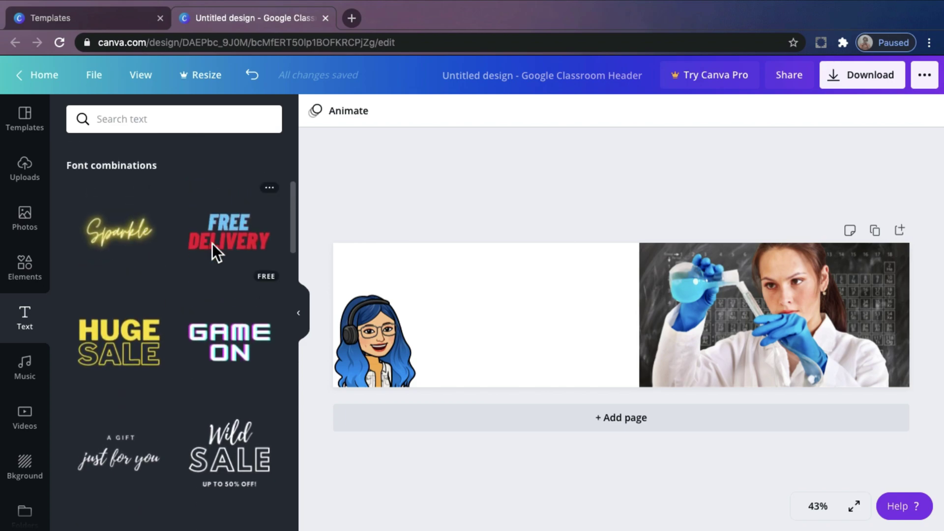
{"action": "left_click_drag", "start_coordinate": [211, 243], "coordinate": [532, 303]}
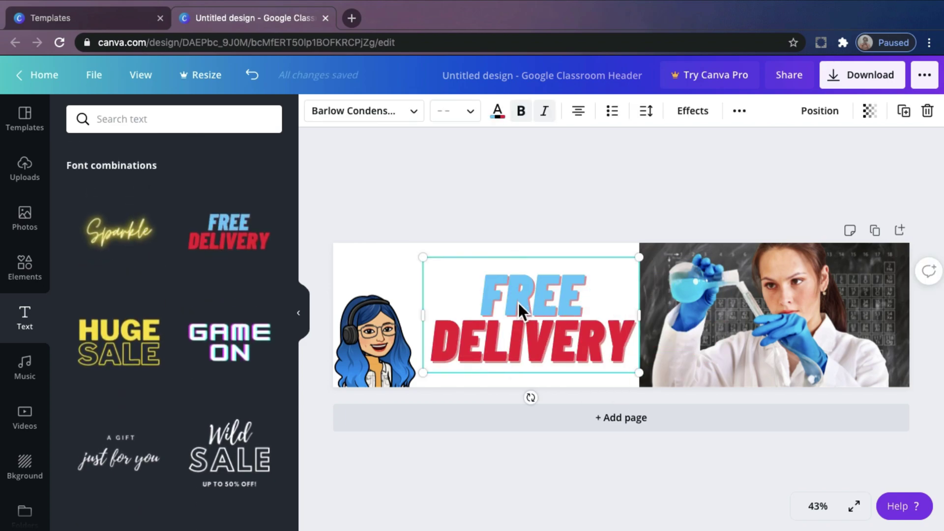
{"action": "double_click", "coordinate": [519, 302]}
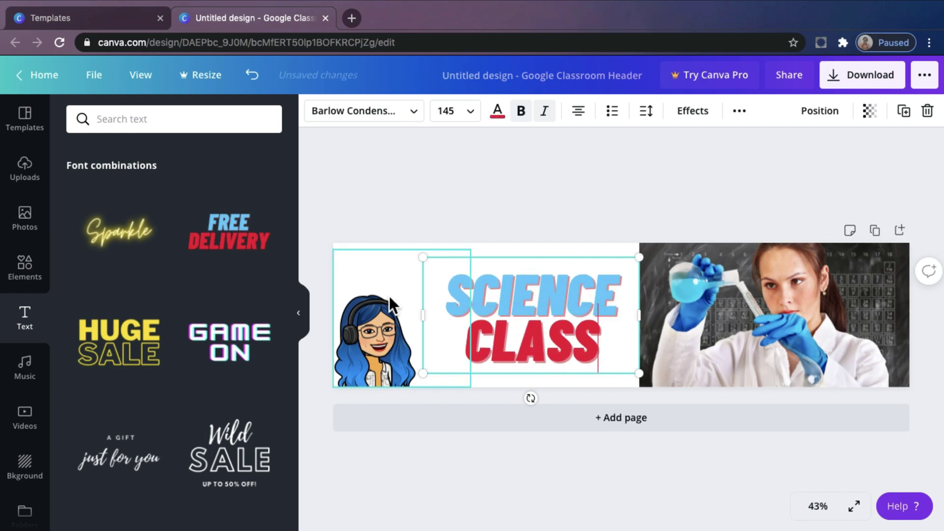
{"action": "left_click", "coordinate": [491, 185]}
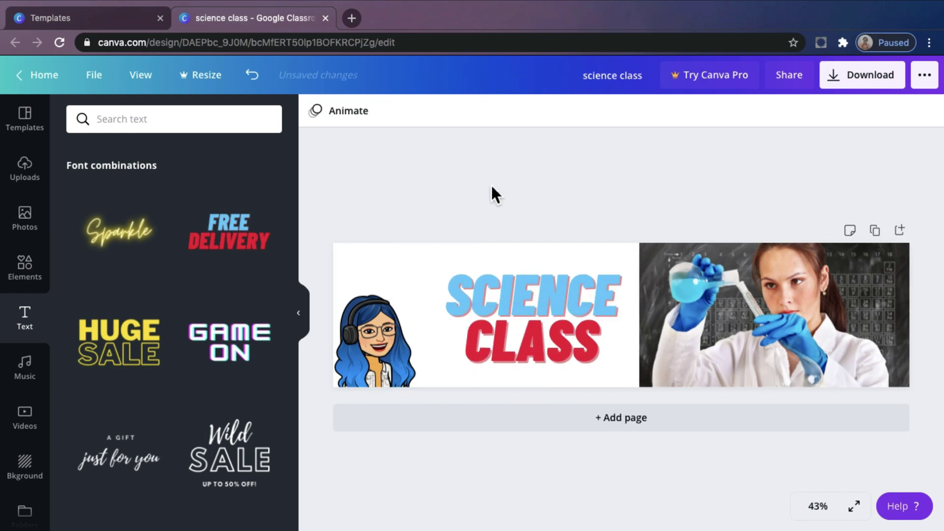
{"action": "left_click", "coordinate": [583, 339]}
- Set the SCIENCE CLASS headline to Playlist Script in dark teal
{"action": "left_click", "coordinate": [406, 115]}
{"action": "left_click", "coordinate": [129, 272]}
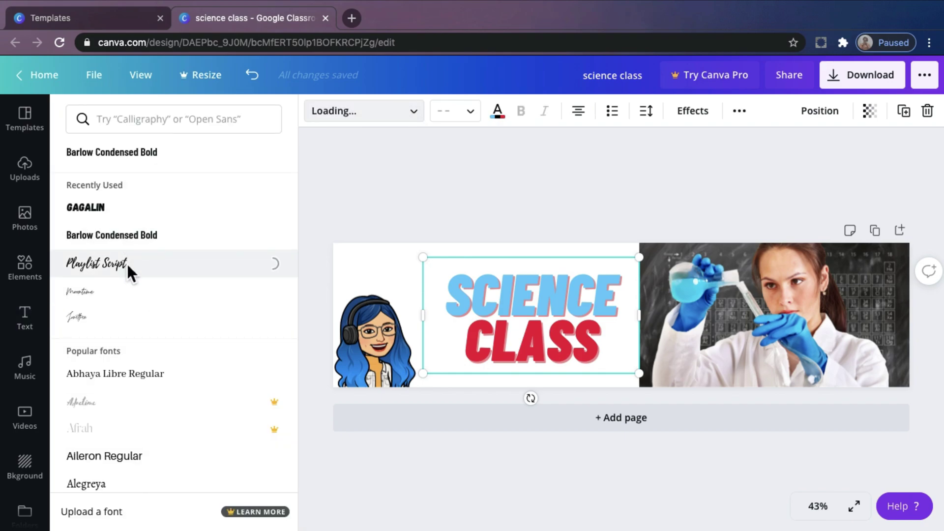
{"action": "left_click", "coordinate": [498, 112]}
{"action": "left_click", "coordinate": [81, 428]}
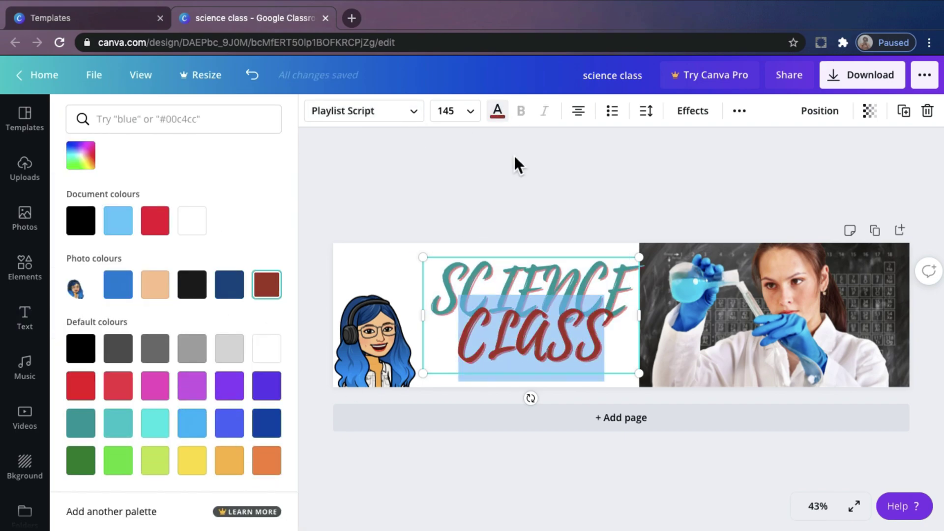
{"action": "left_click", "coordinate": [462, 113]}
{"action": "key", "text": "Escape"}
- Enlarge and realign the title box, keep it centred, and set line height to 0.66
{"action": "left_click_drag", "start_coordinate": [639, 373], "coordinate": [654, 390]}
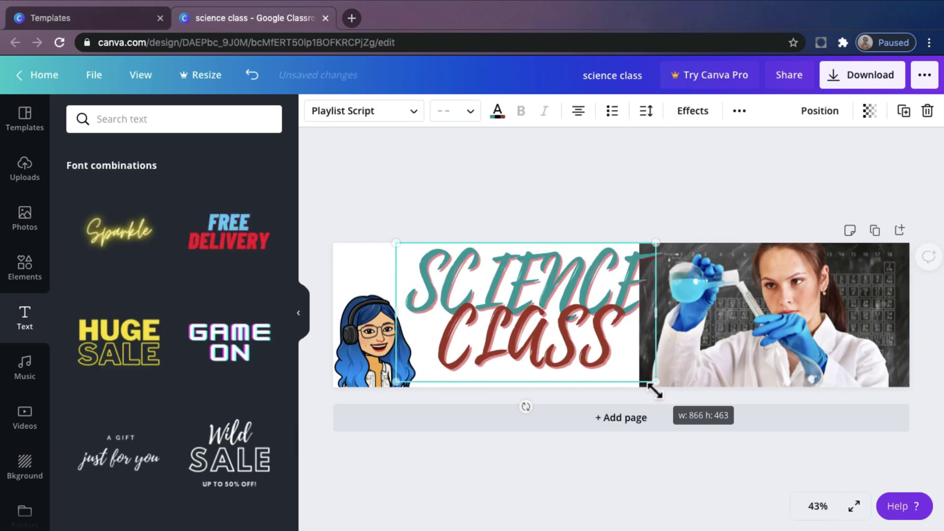
{"action": "left_click_drag", "start_coordinate": [531, 295], "coordinate": [523, 284]}
{"action": "left_click", "coordinate": [579, 112]}
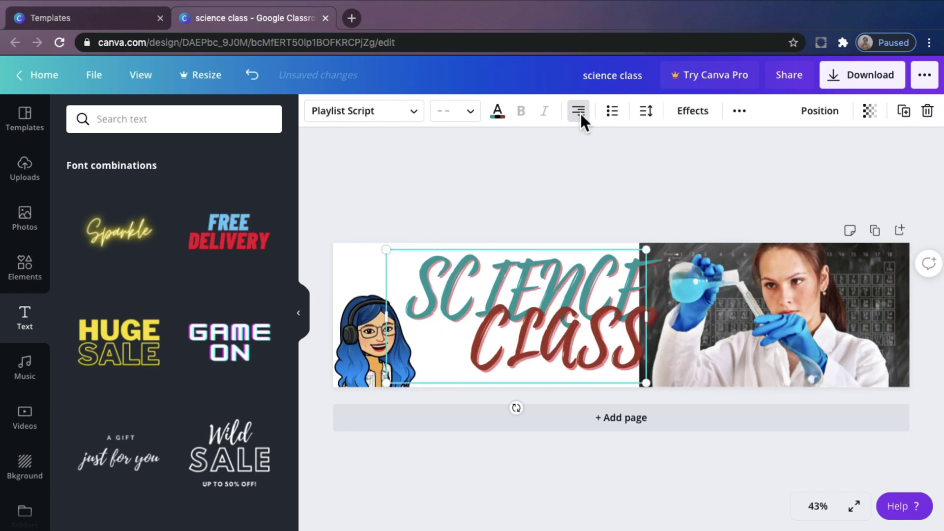
{"action": "left_click", "coordinate": [579, 112]}
{"action": "left_click", "coordinate": [579, 112]}
{"action": "left_click", "coordinate": [579, 112]}
{"action": "left_click", "coordinate": [579, 112]}
{"action": "left_click", "coordinate": [643, 110]}
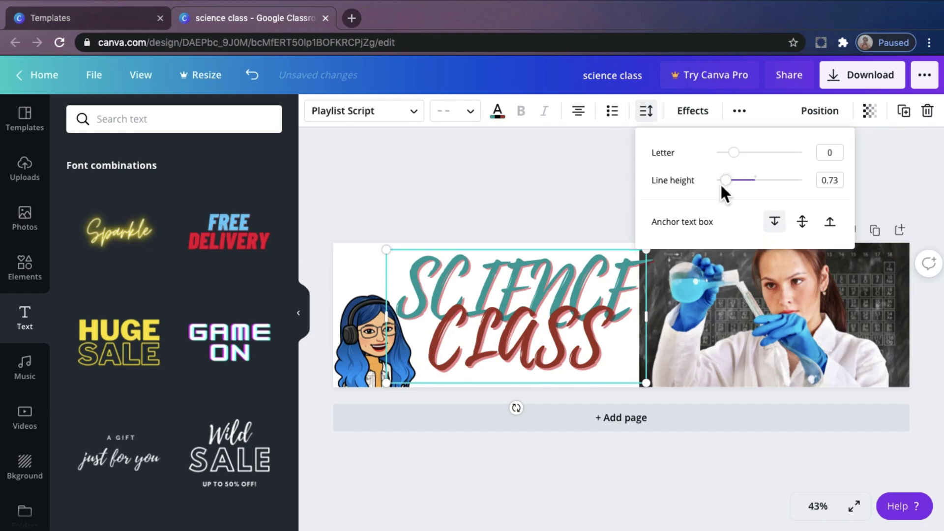
{"action": "left_click_drag", "start_coordinate": [739, 184], "coordinate": [725, 187]}
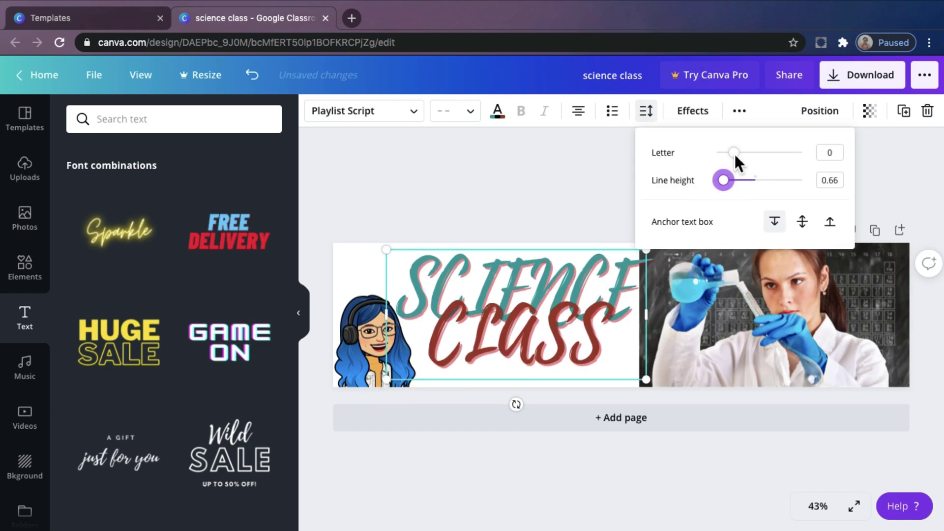
{"action": "left_click_drag", "start_coordinate": [734, 152], "coordinate": [737, 156]}
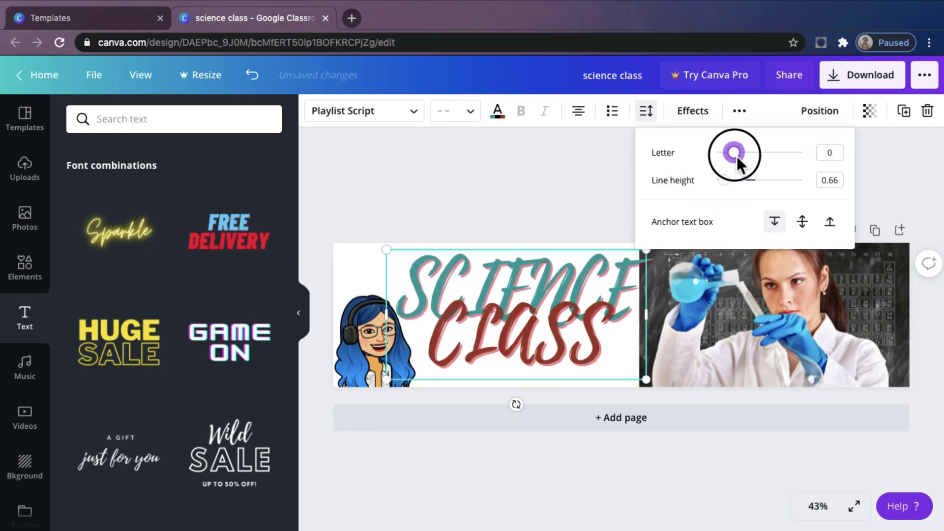
- Try Lift, Shadow, Hollow and Splice effects, then apply Echo to the title
{"action": "left_click", "coordinate": [687, 104]}
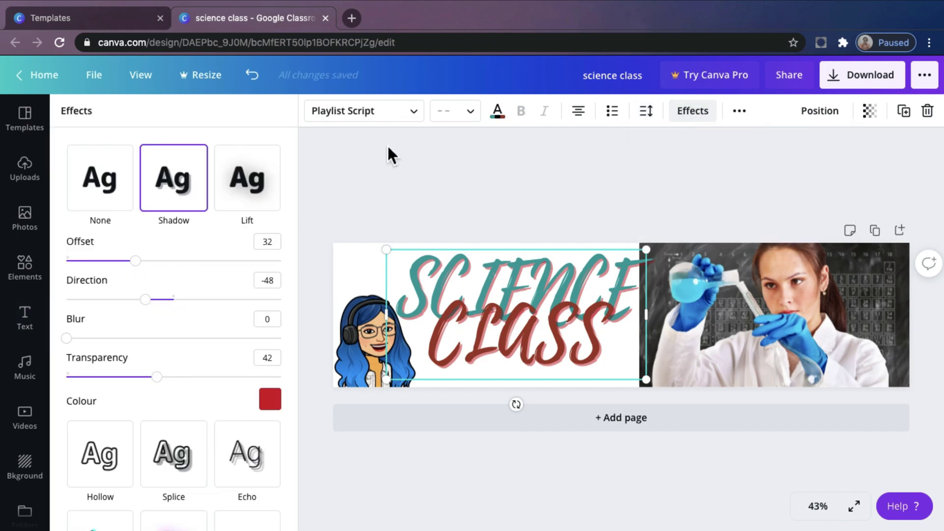
{"action": "left_click", "coordinate": [262, 174]}
{"action": "left_click", "coordinate": [174, 178]}
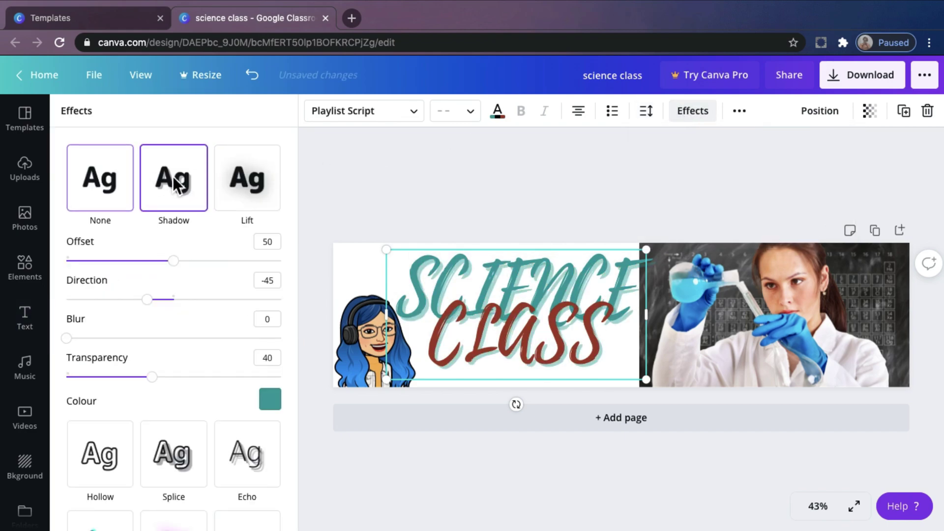
{"action": "left_click", "coordinate": [107, 447]}
{"action": "left_click", "coordinate": [175, 268]}
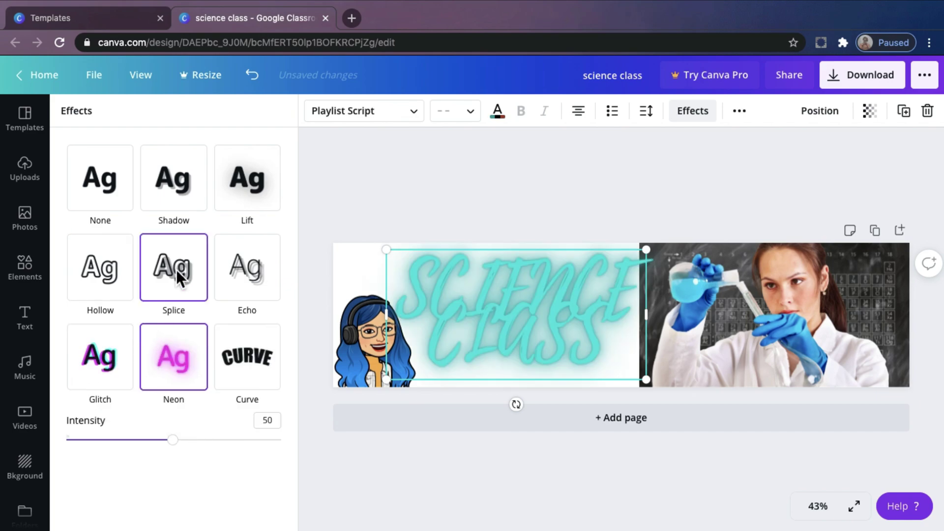
{"action": "left_click", "coordinate": [244, 269]}
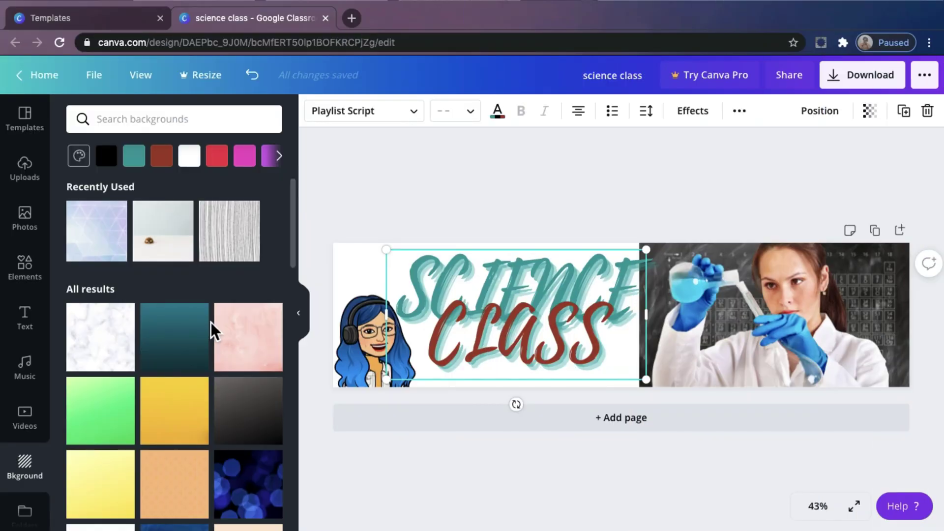
- Set the poppy-field photo from a 'green' background search as the banner background, then select the scientist photo
{"action": "scroll", "coordinate": [210, 323], "scroll_direction": "down", "scroll_amount": 8}
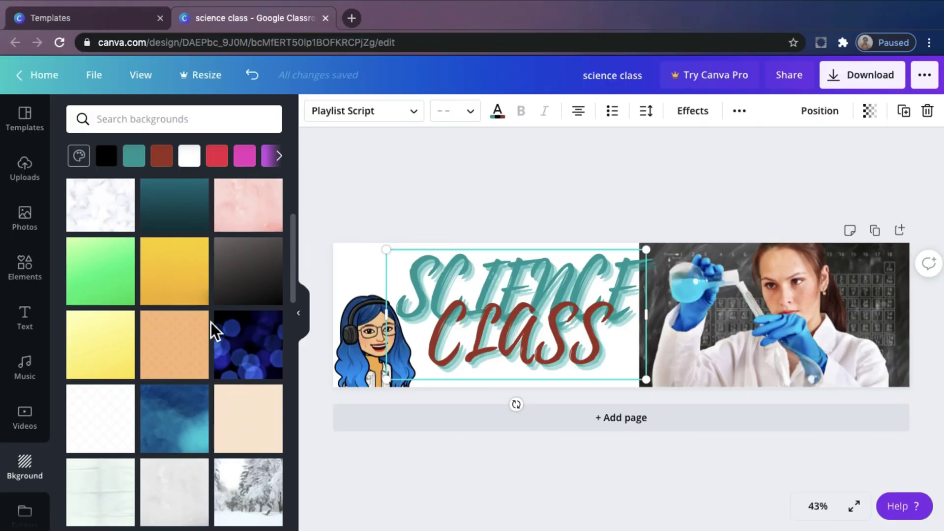
{"action": "scroll", "coordinate": [211, 323], "scroll_direction": "down", "scroll_amount": 3}
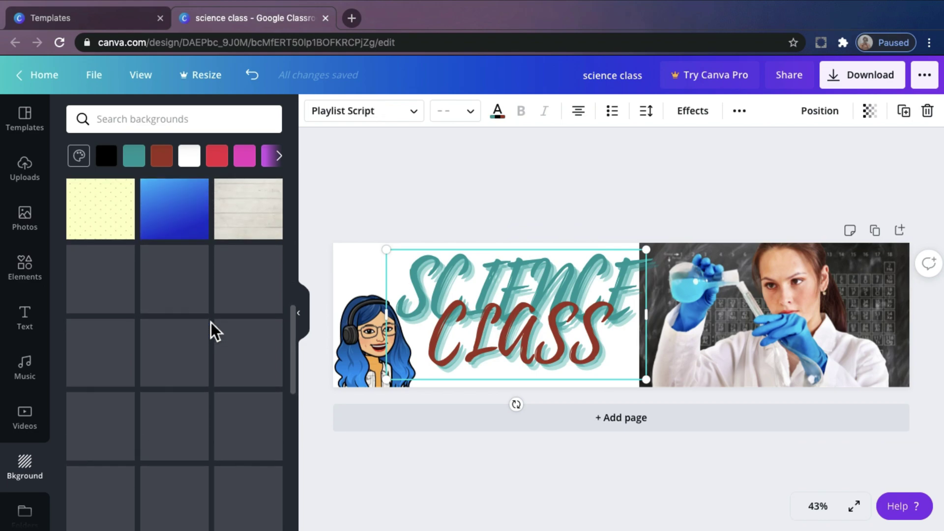
{"action": "scroll", "coordinate": [211, 323], "scroll_direction": "down", "scroll_amount": 4}
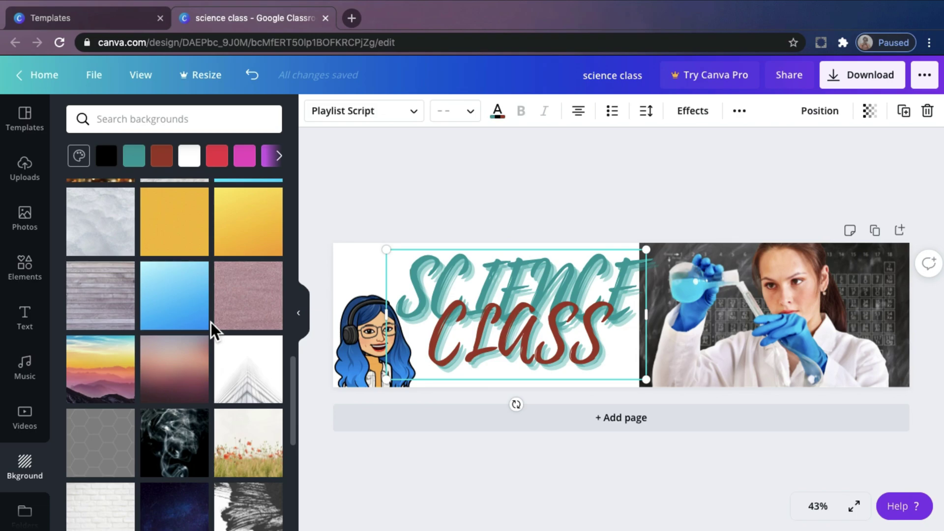
{"action": "scroll", "coordinate": [210, 323], "scroll_direction": "down", "scroll_amount": 2}
{"action": "scroll", "coordinate": [211, 322], "scroll_direction": "up", "scroll_amount": 10}
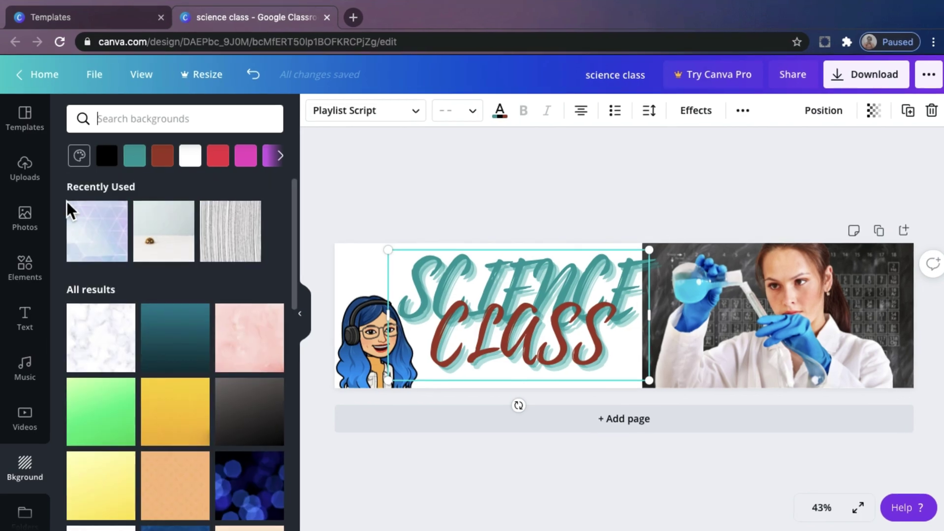
{"action": "left_click", "coordinate": [132, 118]}
{"action": "type", "text": "green"}
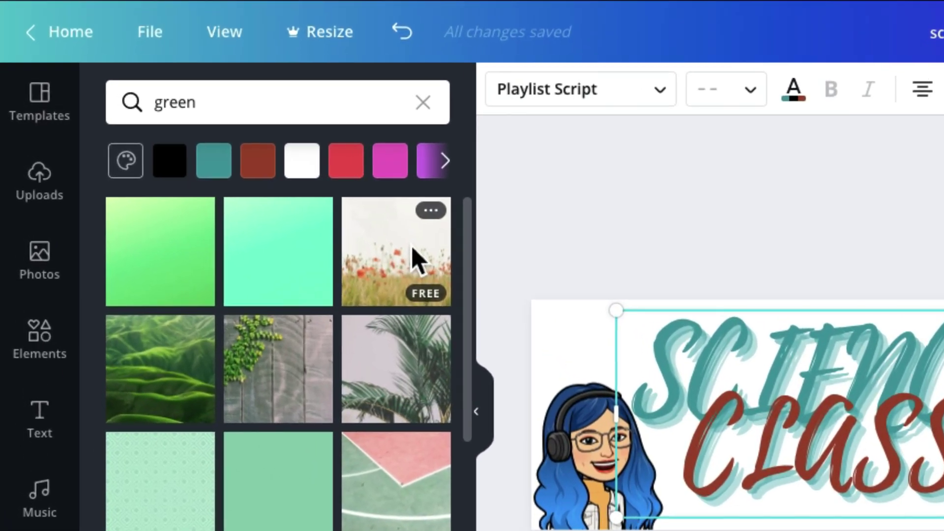
{"action": "left_click_drag", "start_coordinate": [391, 249], "coordinate": [375, 271]}
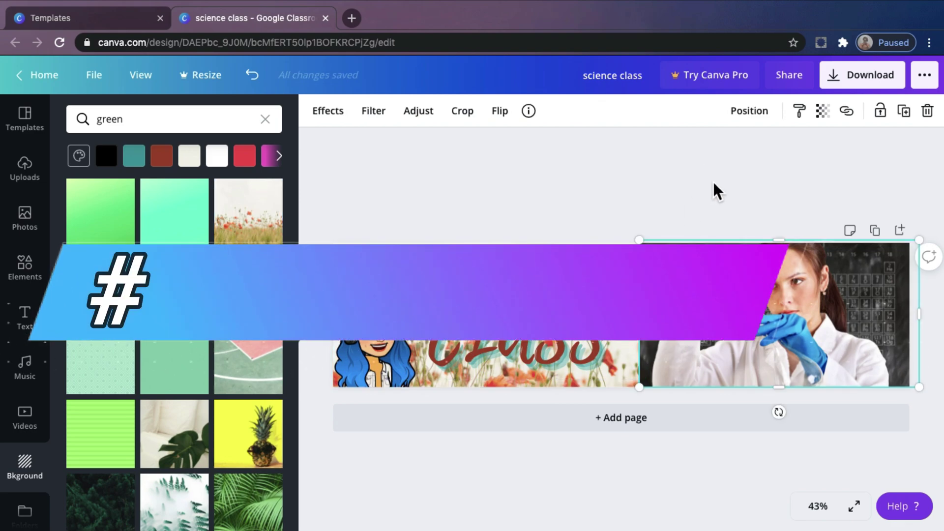
{"action": "left_click", "coordinate": [693, 177]}
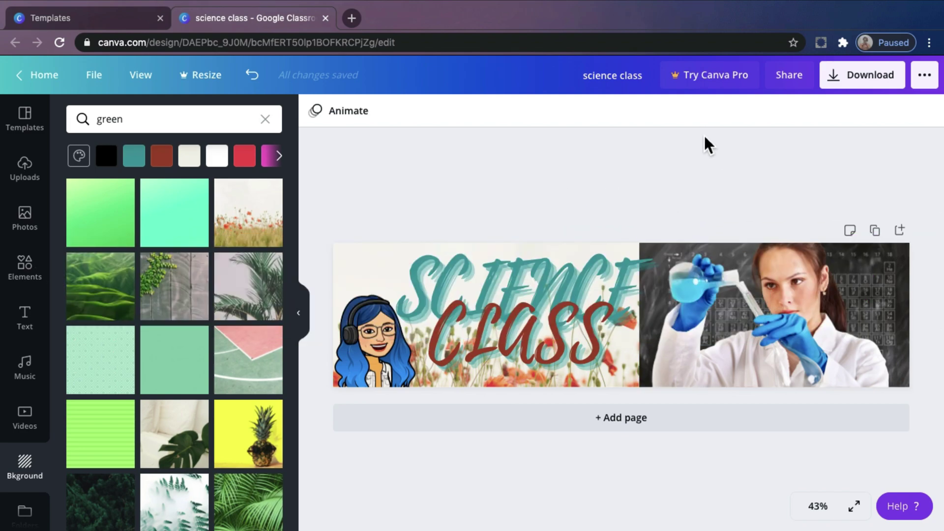
{"action": "left_click", "coordinate": [719, 311]}
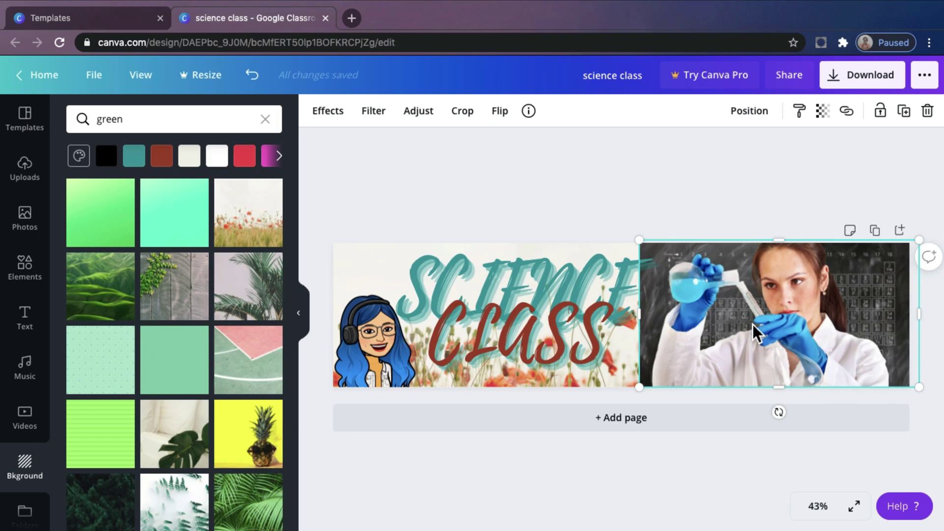
- Check the scientist photo's crop and flip options, leaving the photo unchanged
{"action": "left_click", "coordinate": [467, 112]}
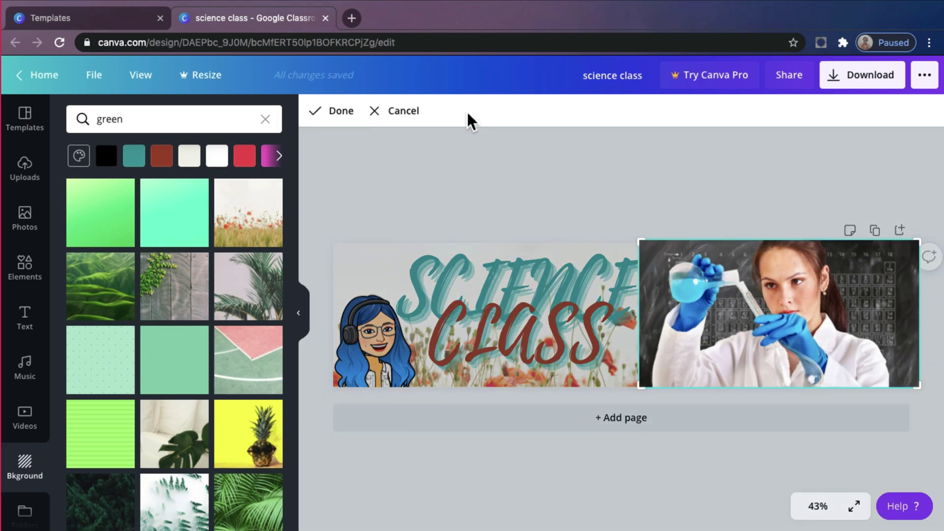
{"action": "left_click", "coordinate": [656, 207]}
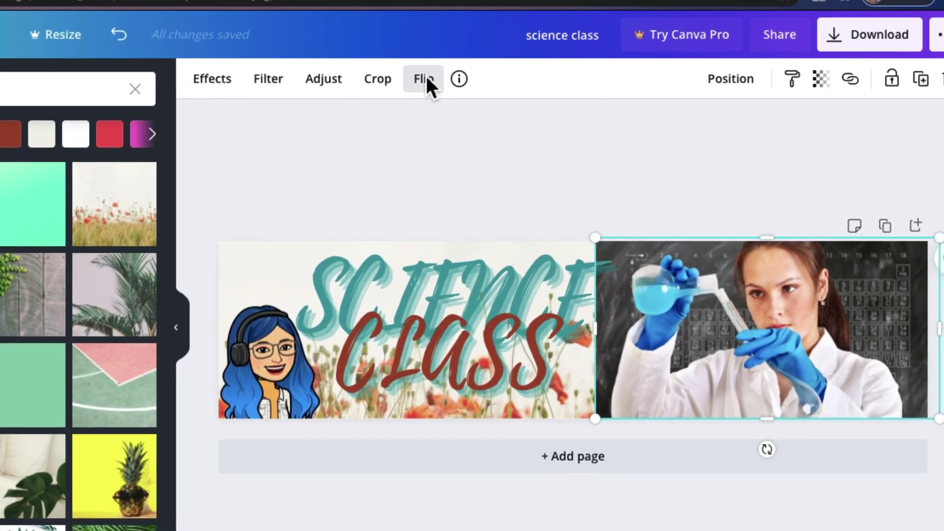
{"action": "left_click", "coordinate": [434, 83]}
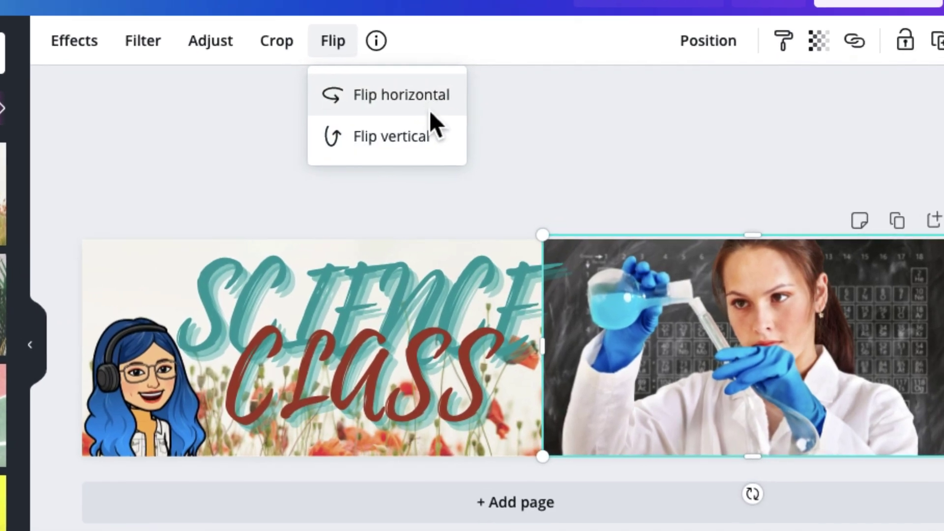
{"action": "left_click", "coordinate": [744, 336]}
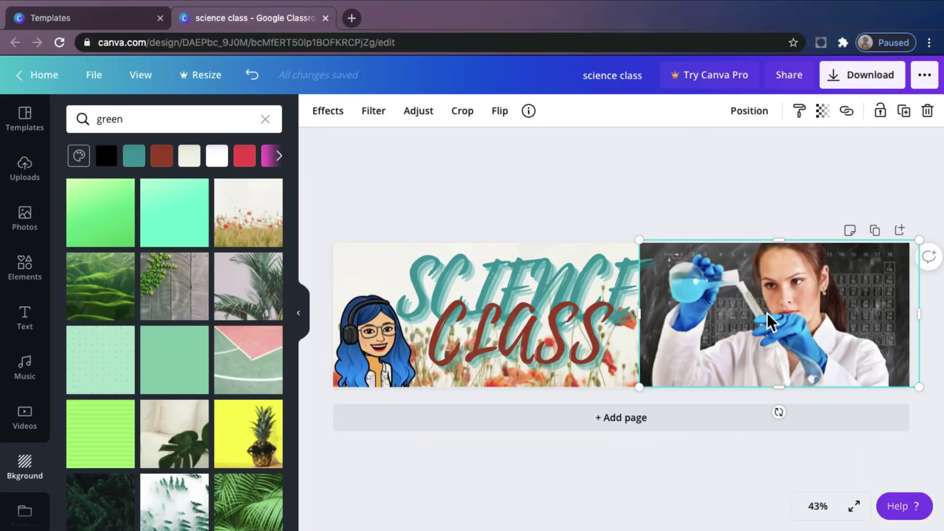
- Adjust the photo: brightness 28, contrast -26, saturation 24, tint -16, blur 17, X-process -45, vignette 23
{"action": "left_click", "coordinate": [423, 110]}
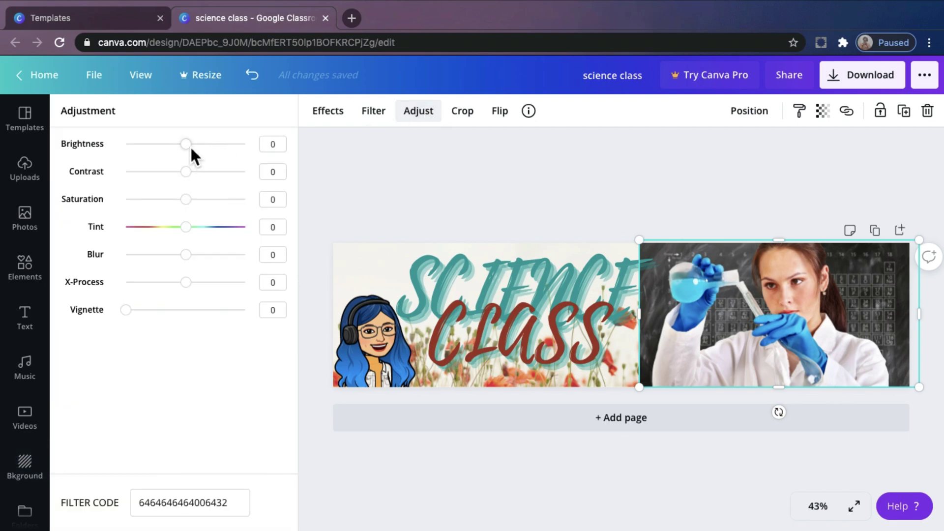
{"action": "left_click_drag", "start_coordinate": [191, 146], "coordinate": [204, 149]}
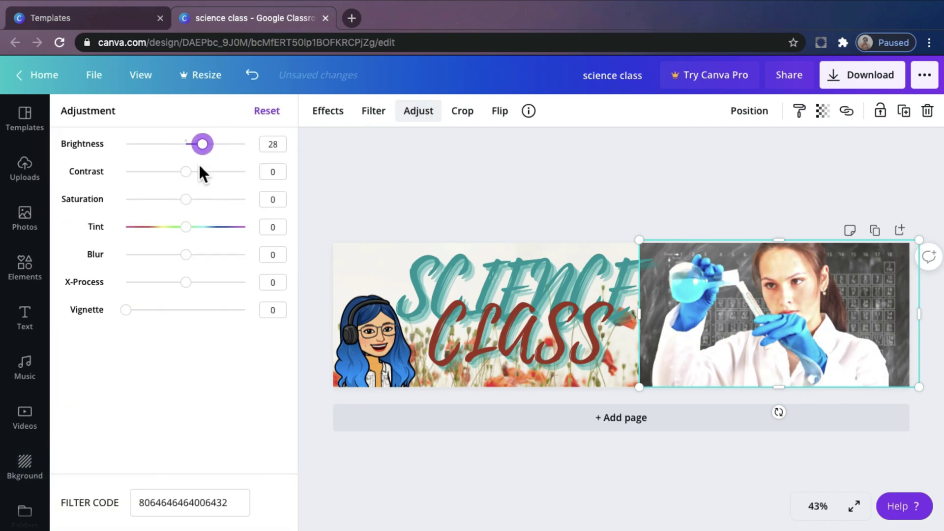
{"action": "left_click_drag", "start_coordinate": [186, 172], "coordinate": [205, 267]}
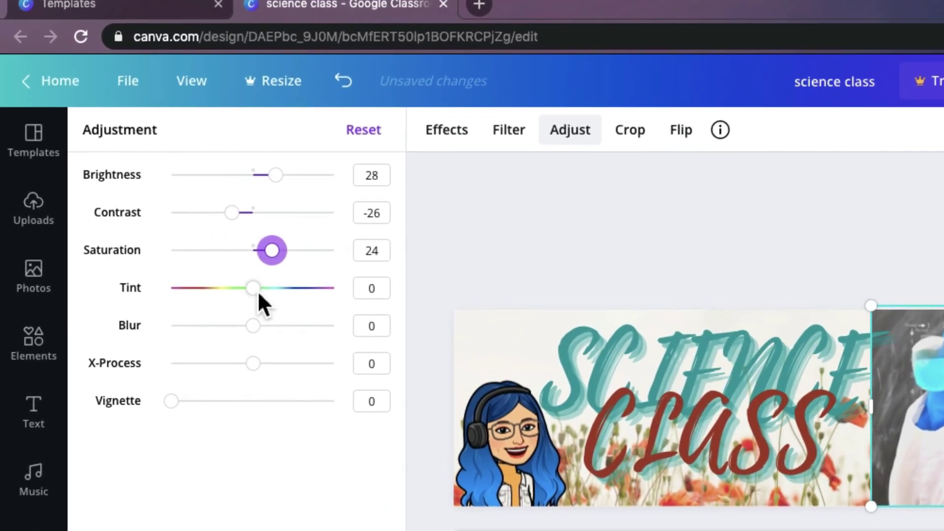
{"action": "left_click_drag", "start_coordinate": [258, 291], "coordinate": [245, 290]}
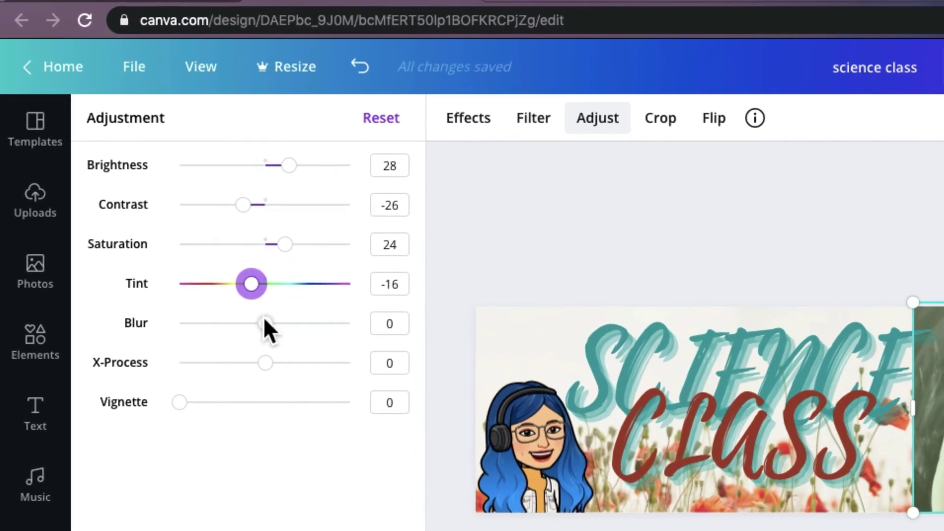
{"action": "left_click_drag", "start_coordinate": [255, 324], "coordinate": [271, 325]}
{"action": "mouse_move", "coordinate": [254, 364]}
{"action": "left_mouse_down"}
{"action": "mouse_move", "coordinate": [218, 365]}
{"action": "mouse_move", "coordinate": [240, 363]}
{"action": "left_mouse_up"}
{"action": "left_click_drag", "start_coordinate": [191, 415], "coordinate": [230, 404]}
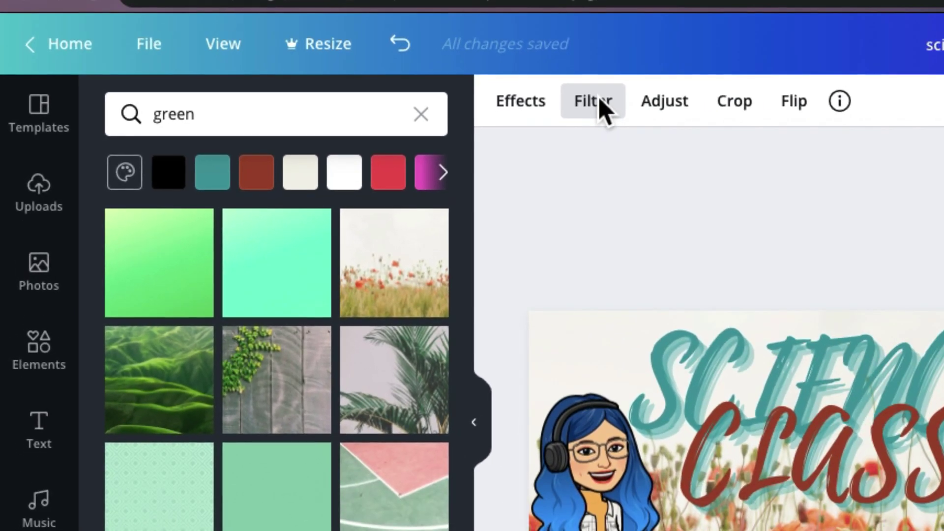
- Preview the Epic and Festive filters, then apply Selfie to the scientist photo
{"action": "left_click", "coordinate": [604, 106]}
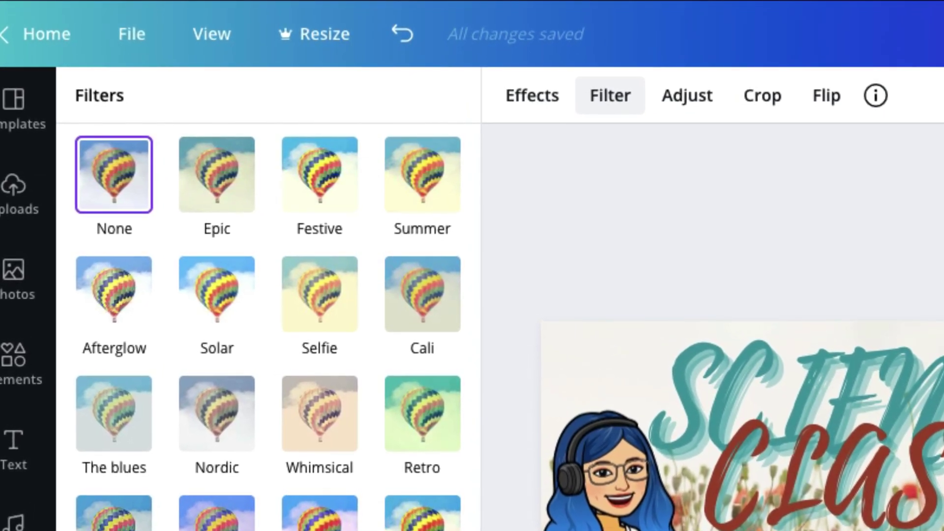
{"action": "left_click", "coordinate": [213, 185]}
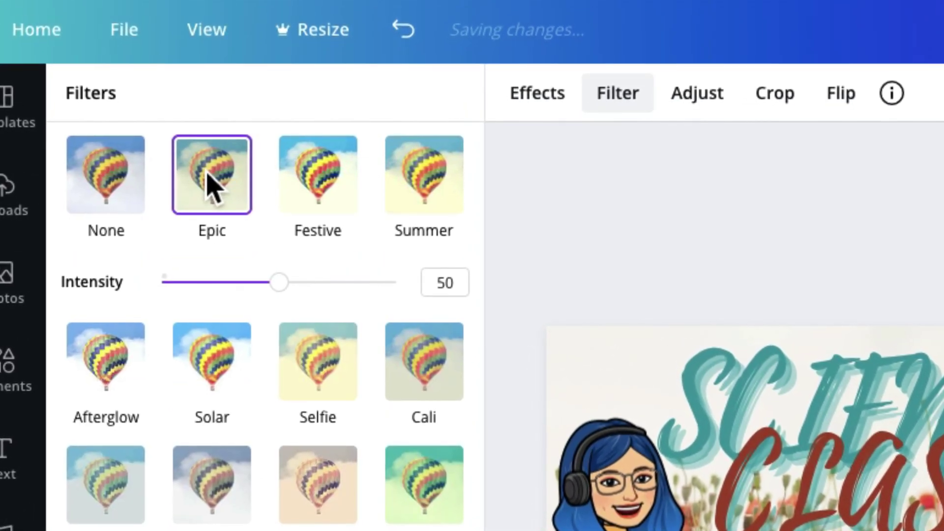
{"action": "left_click", "coordinate": [343, 210]}
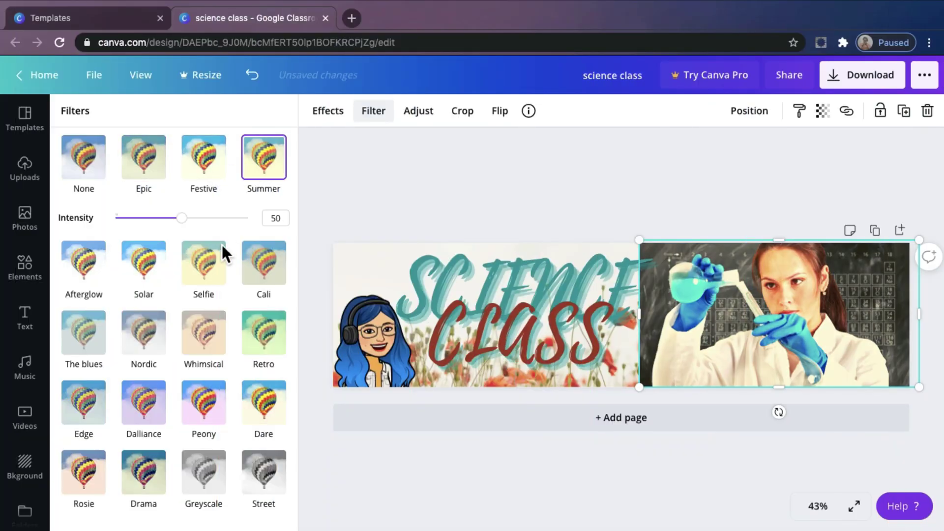
{"action": "left_click", "coordinate": [221, 247]}
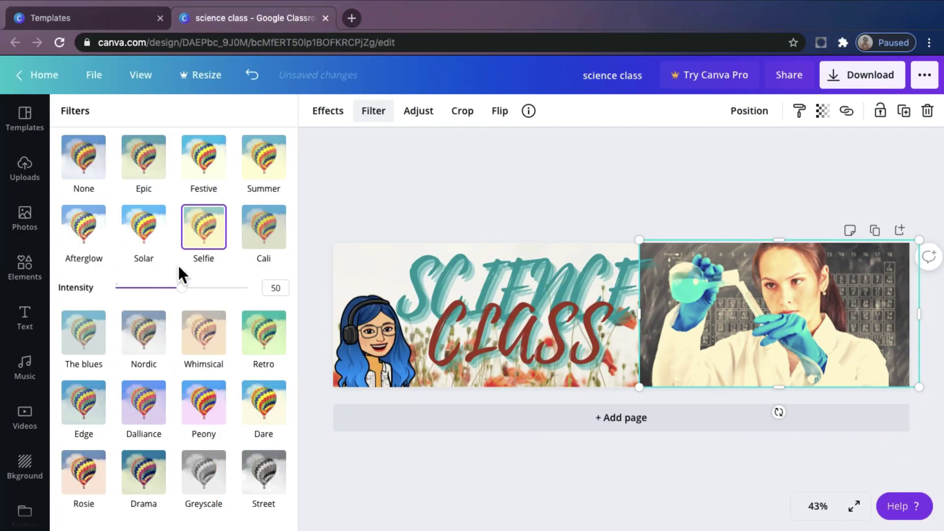
- Try the Solar filter, browse the photo's Effects list, then open a new browser tab
{"action": "left_click", "coordinate": [154, 221]}
{"action": "left_click", "coordinate": [373, 110]}
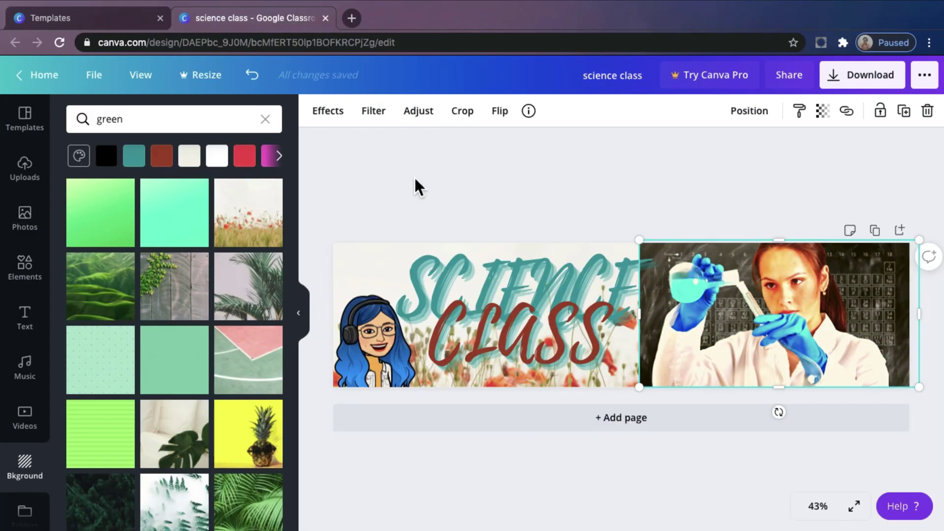
{"action": "left_click", "coordinate": [322, 112]}
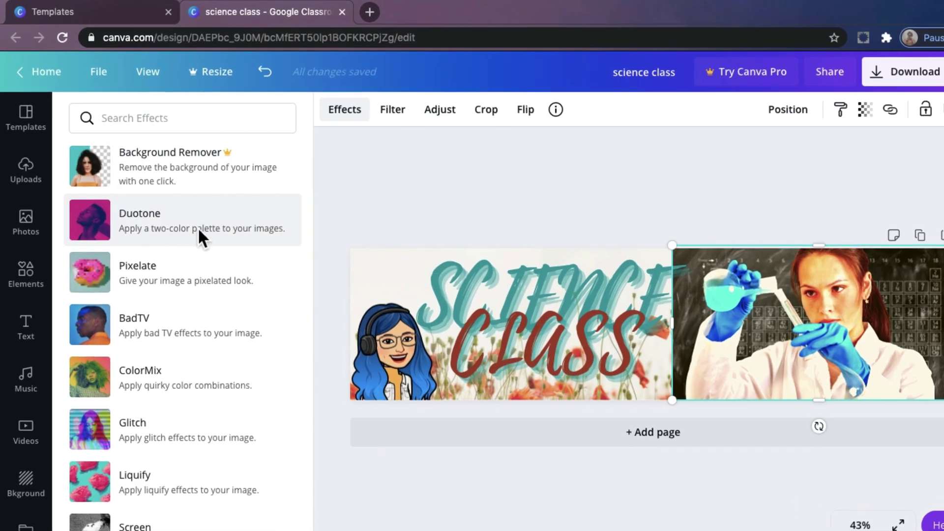
{"action": "scroll", "coordinate": [206, 239], "scroll_direction": "down", "scroll_amount": 2}
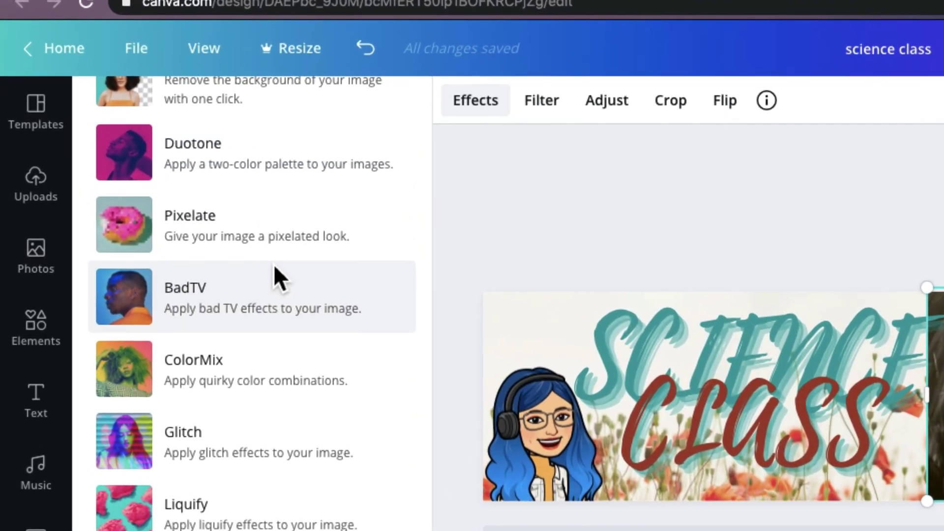
{"action": "scroll", "coordinate": [256, 266], "scroll_direction": "up", "scroll_amount": 3}
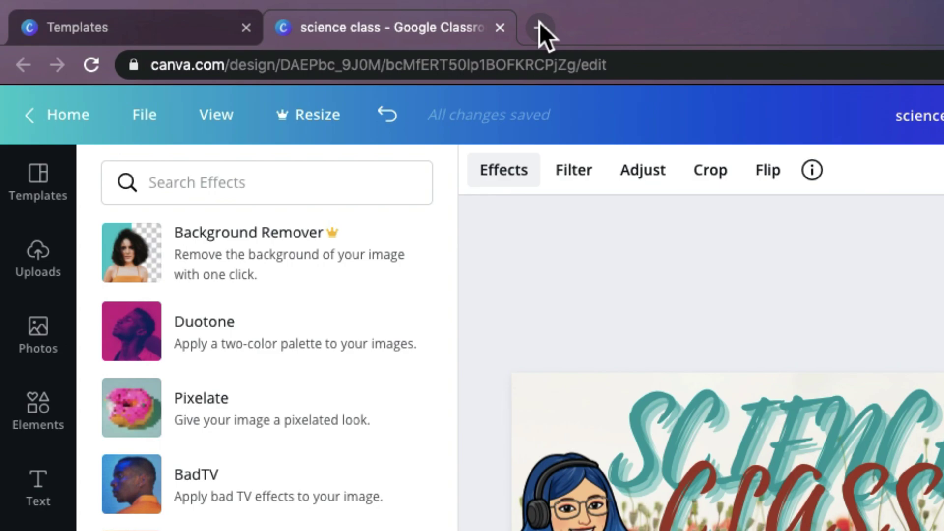
{"action": "left_click", "coordinate": [539, 27]}
- On remove.bg, paste the cat photo and download the cut-out as 1-removebg-preview.png
{"action": "left_click", "coordinate": [506, 71]}
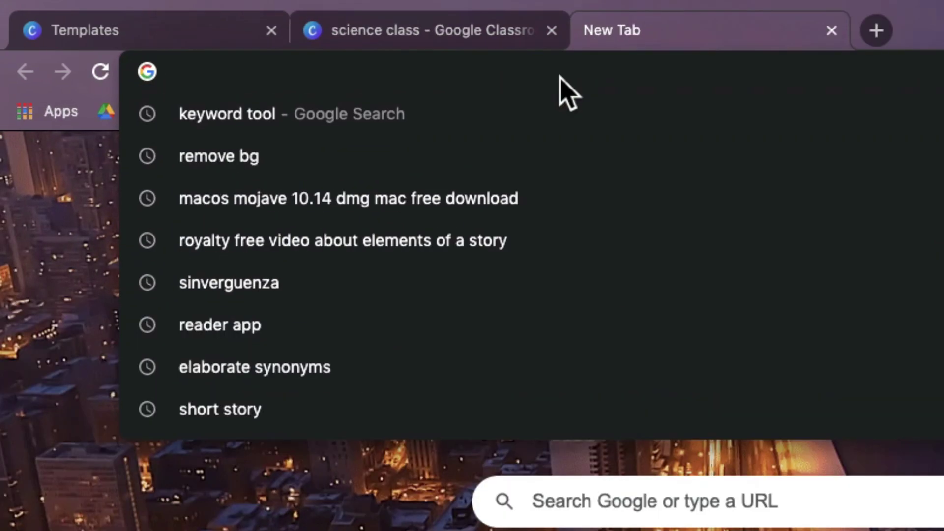
{"action": "type", "text": "remo"}
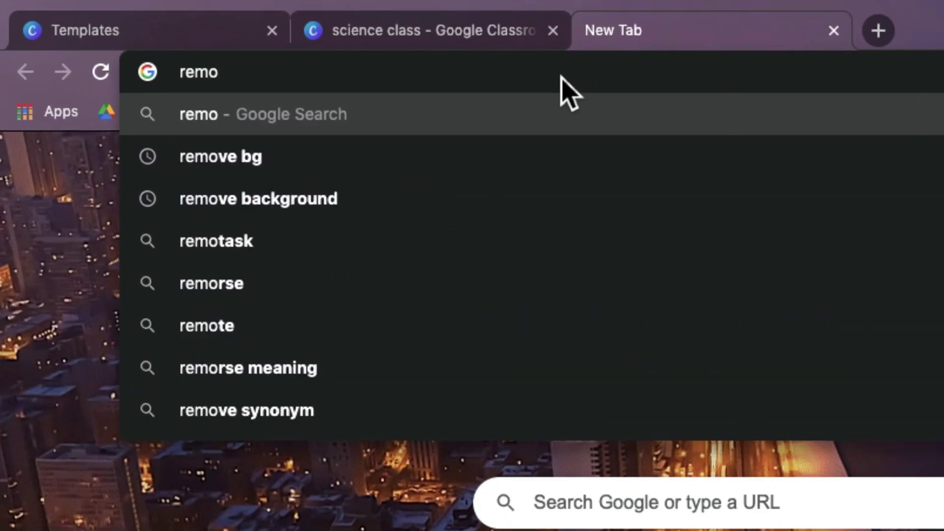
{"action": "type", "text": "ve.bg"}
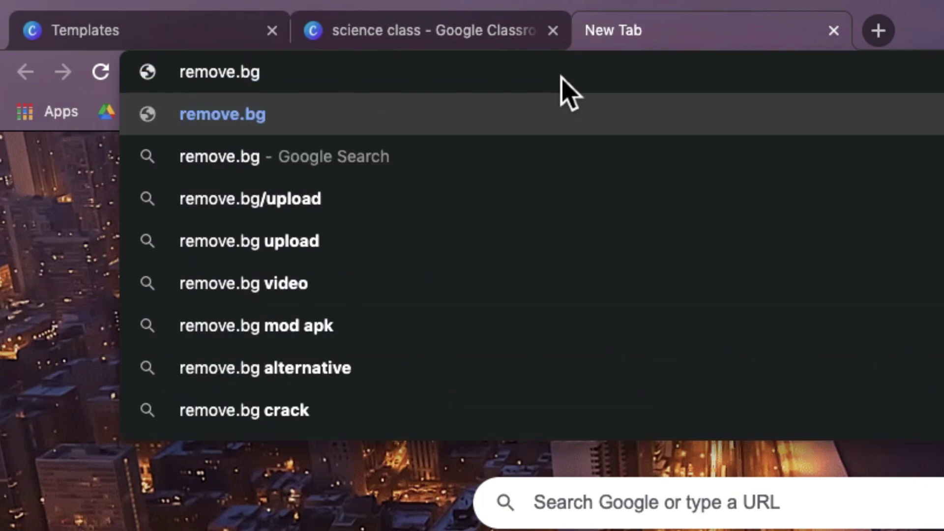
{"action": "key", "text": "Return"}
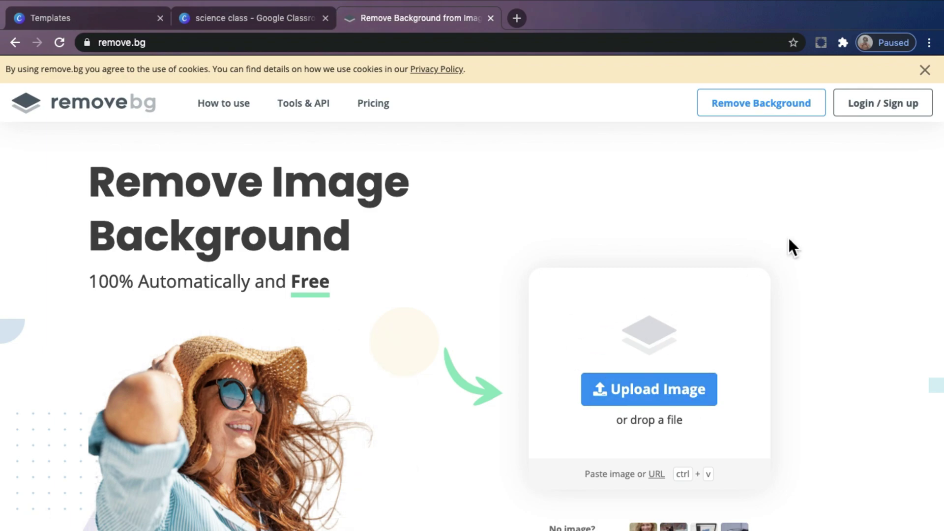
{"action": "scroll", "coordinate": [789, 241], "scroll_direction": "down", "scroll_amount": 2}
{"action": "key", "text": "ctrl+v"}
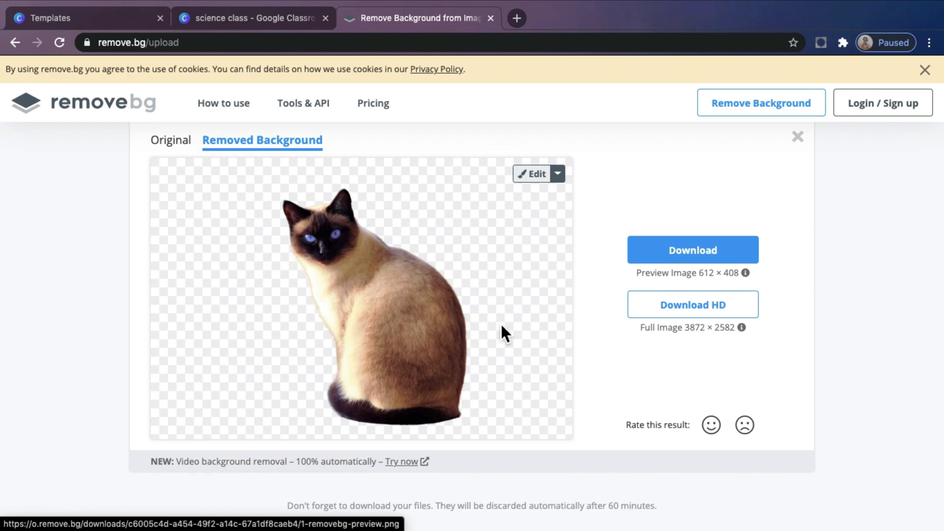
{"action": "left_click", "coordinate": [674, 255]}
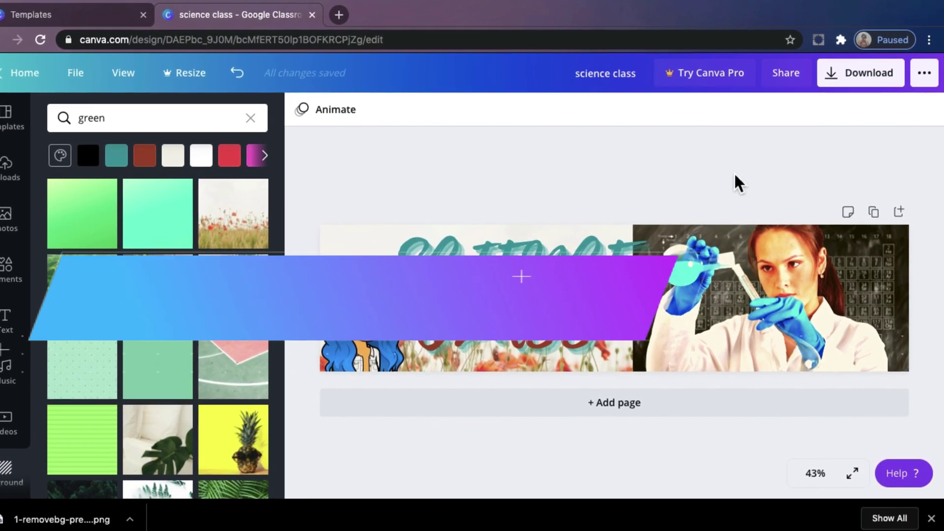
- Download the banner as PNG and open the resulting science class.png
{"action": "left_click", "coordinate": [860, 71]}
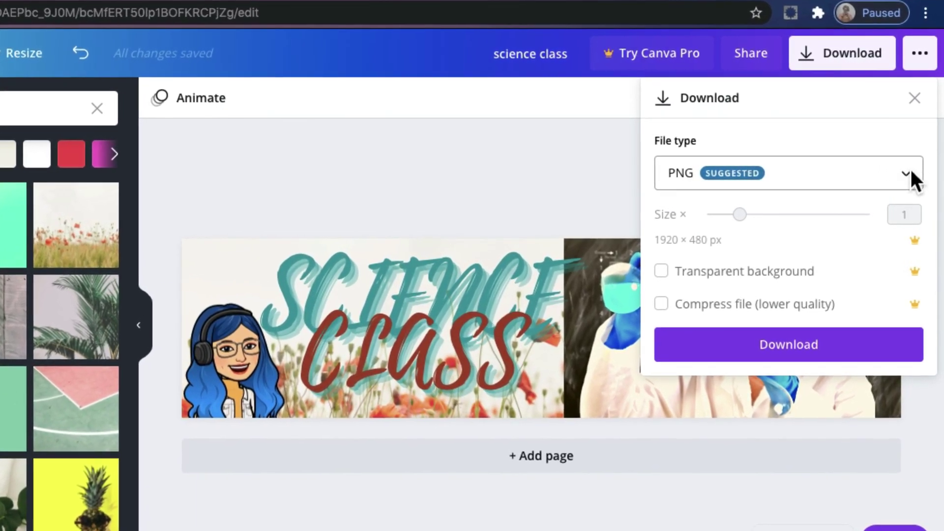
{"action": "left_click", "coordinate": [907, 174]}
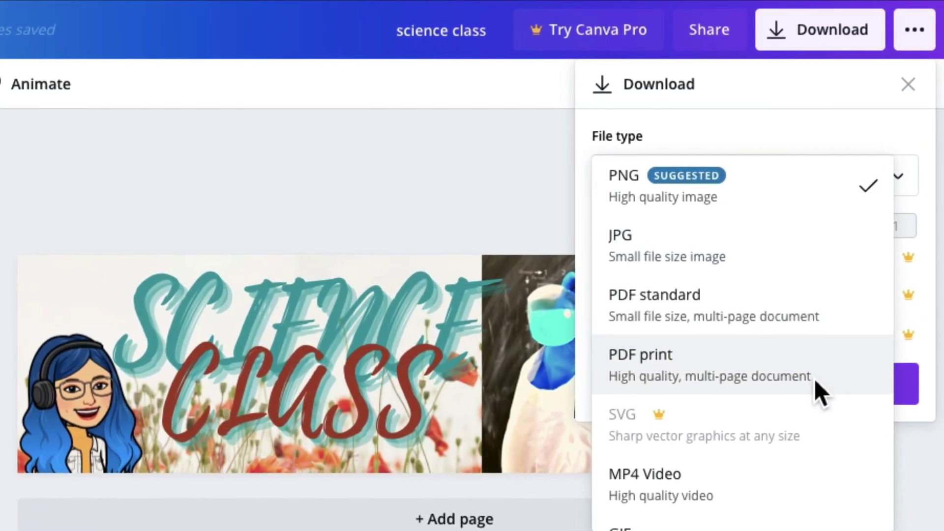
{"action": "scroll", "coordinate": [814, 379], "scroll_direction": "down", "scroll_amount": 2}
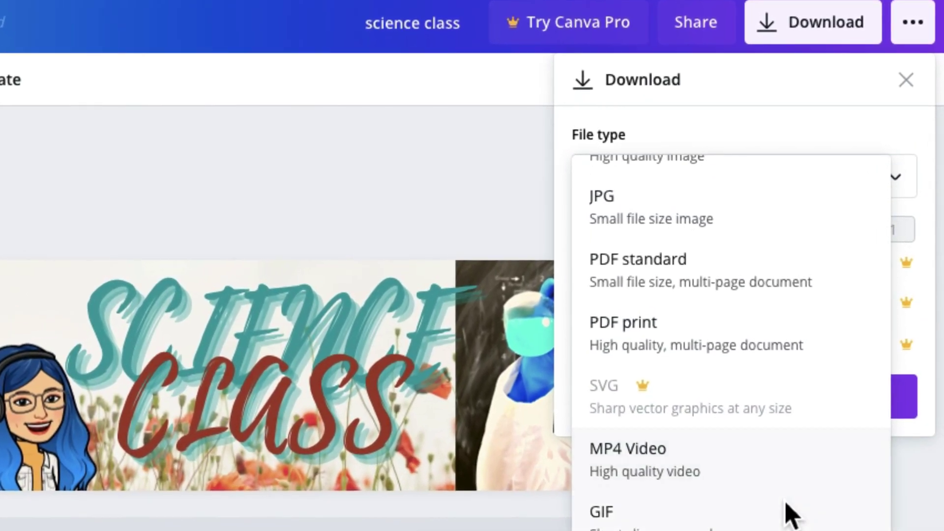
{"action": "key", "text": "Escape"}
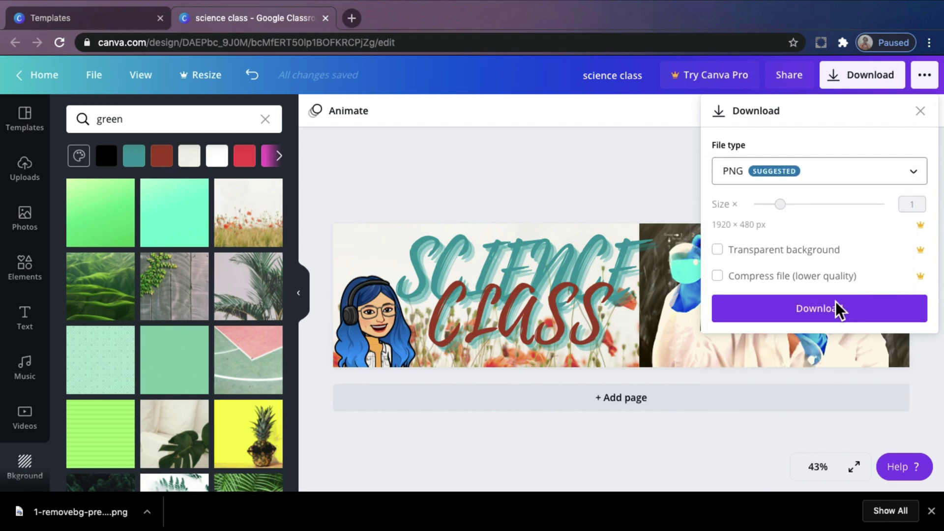
{"action": "left_click", "coordinate": [834, 308]}
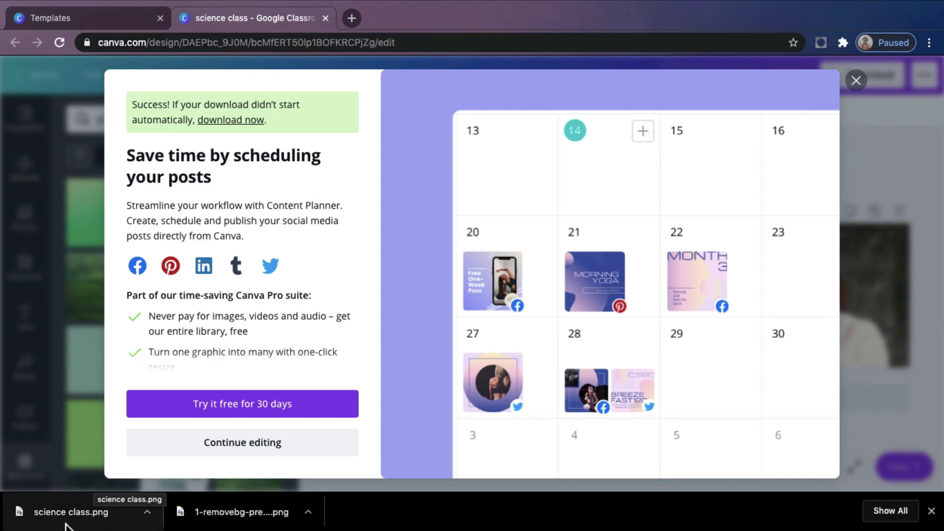
{"action": "left_click", "coordinate": [95, 525]}
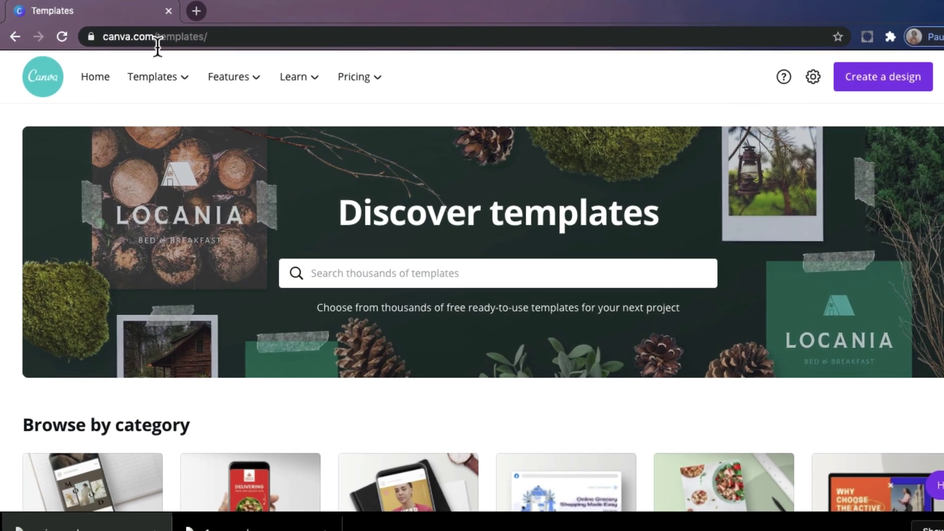
- Go to Templates > Business > Presentation and scroll through the template grid
{"action": "mouse_move", "coordinate": [159, 73]}
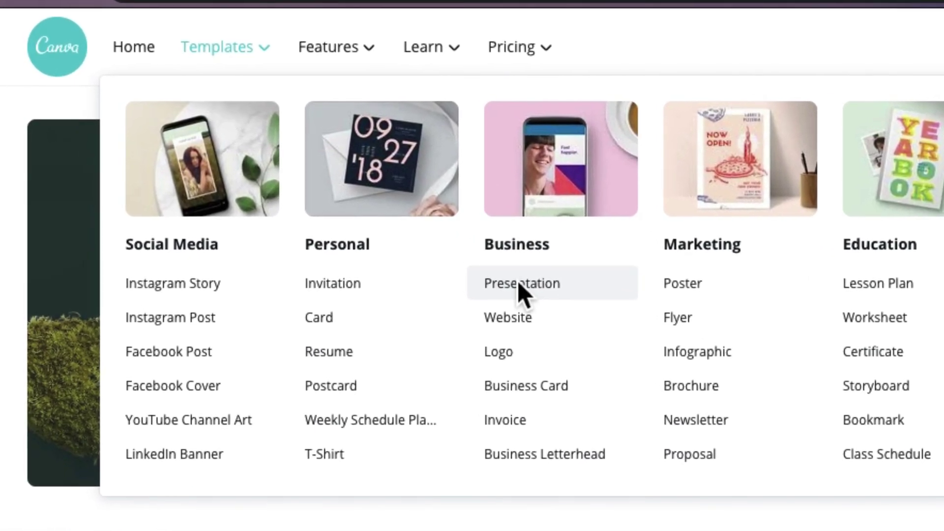
{"action": "left_click", "coordinate": [540, 293]}
{"action": "scroll", "coordinate": [483, 249], "scroll_direction": "down", "scroll_amount": 2}
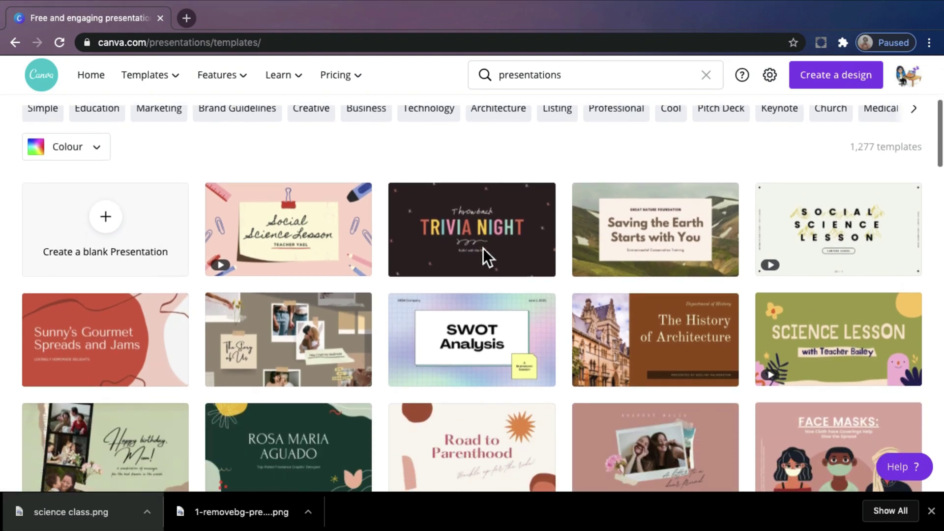
{"action": "scroll", "coordinate": [483, 248], "scroll_direction": "down", "scroll_amount": 1}
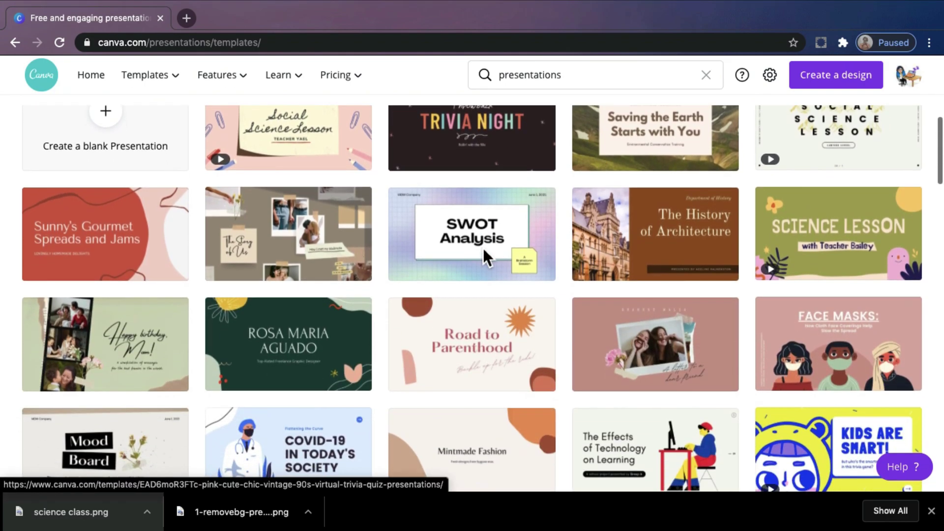
{"action": "scroll", "coordinate": [483, 248], "scroll_direction": "up", "scroll_amount": 1}
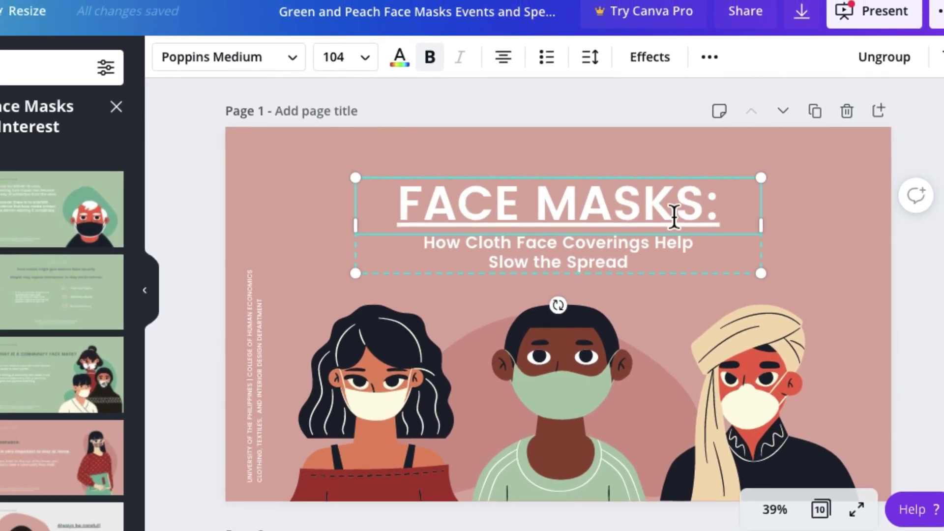
- Set the FACE MASKS: title font to Gagalin and its colour to purple
{"action": "left_click_drag", "start_coordinate": [418, 207], "coordinate": [747, 205]}
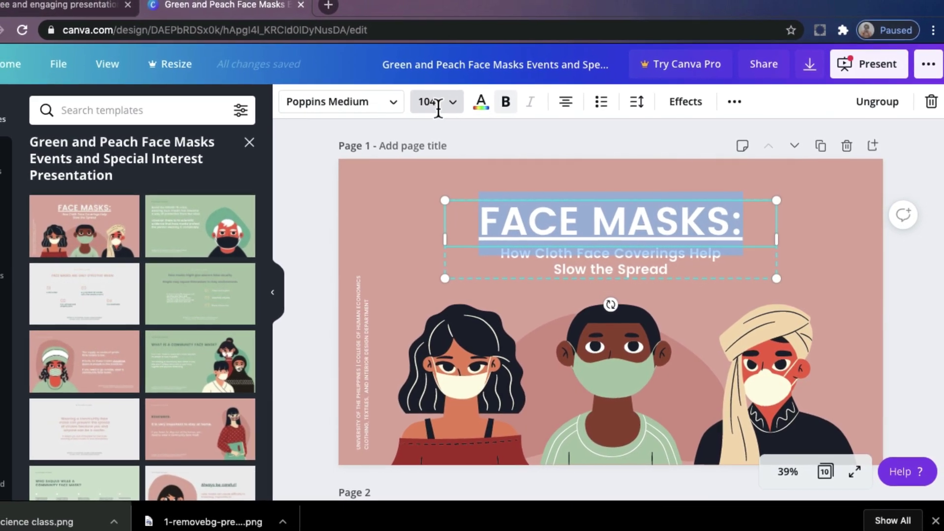
{"action": "left_click", "coordinate": [402, 108]}
{"action": "left_click", "coordinate": [137, 291]}
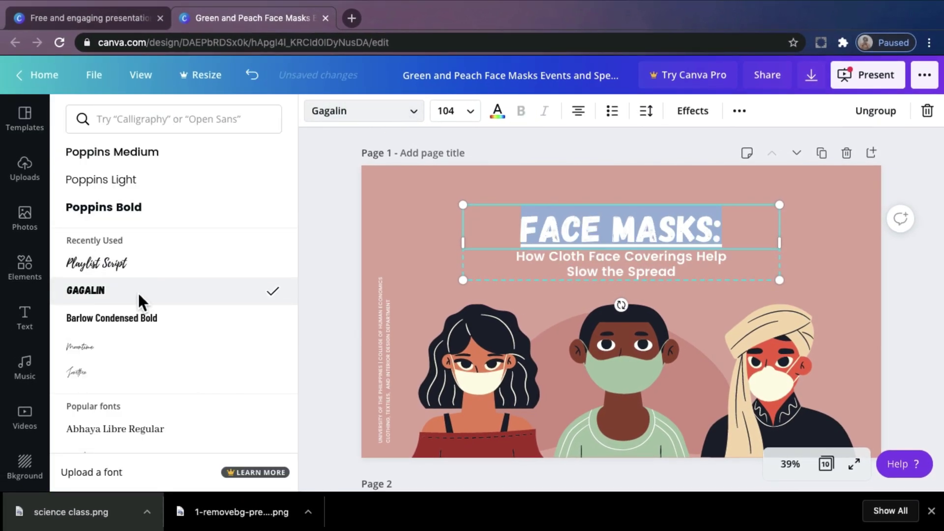
{"action": "left_click", "coordinate": [497, 110]}
{"action": "scroll", "coordinate": [235, 329], "scroll_direction": "down", "scroll_amount": 3}
{"action": "left_click", "coordinate": [229, 348]}
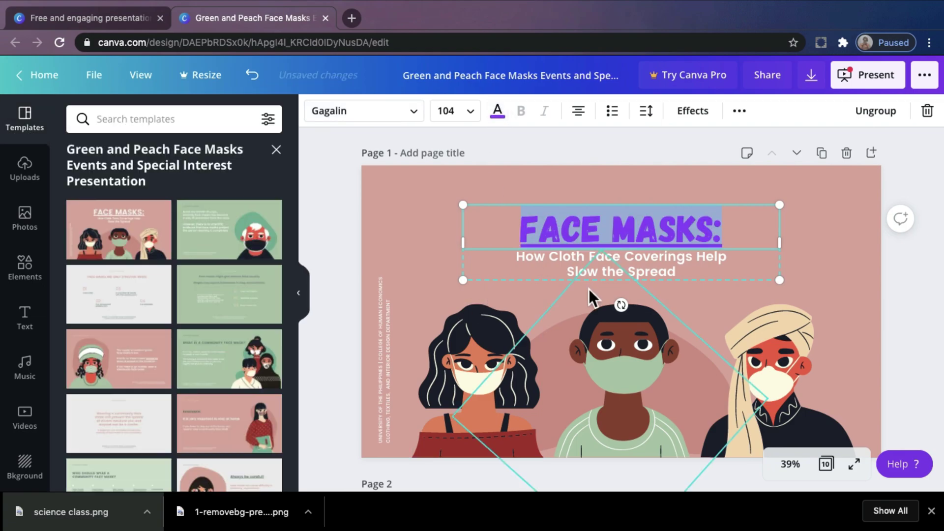
- Add a NEW NORMAL sticker at the top-right, shrunk and tilted about 30° counter-clockwise
{"action": "left_click", "coordinate": [24, 274]}
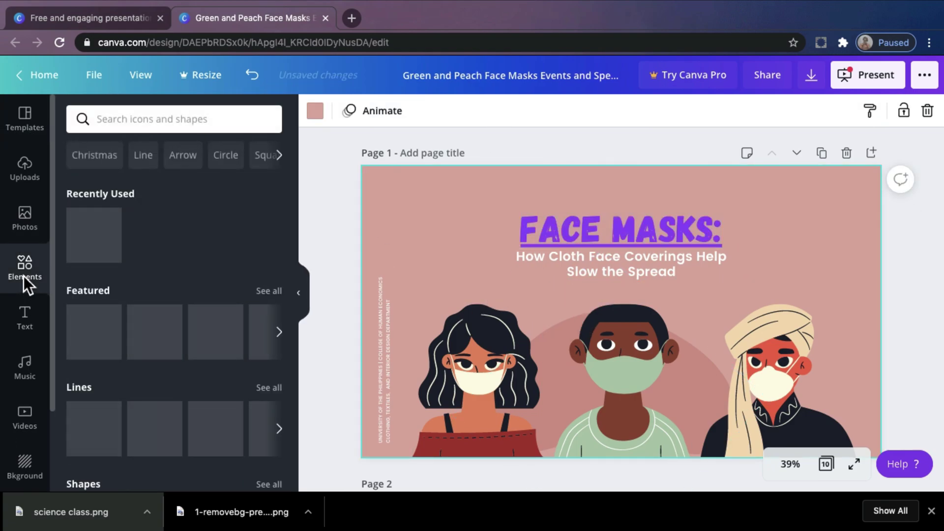
{"action": "left_click", "coordinate": [96, 234]}
{"action": "left_click_drag", "start_coordinate": [617, 314], "coordinate": [811, 215]}
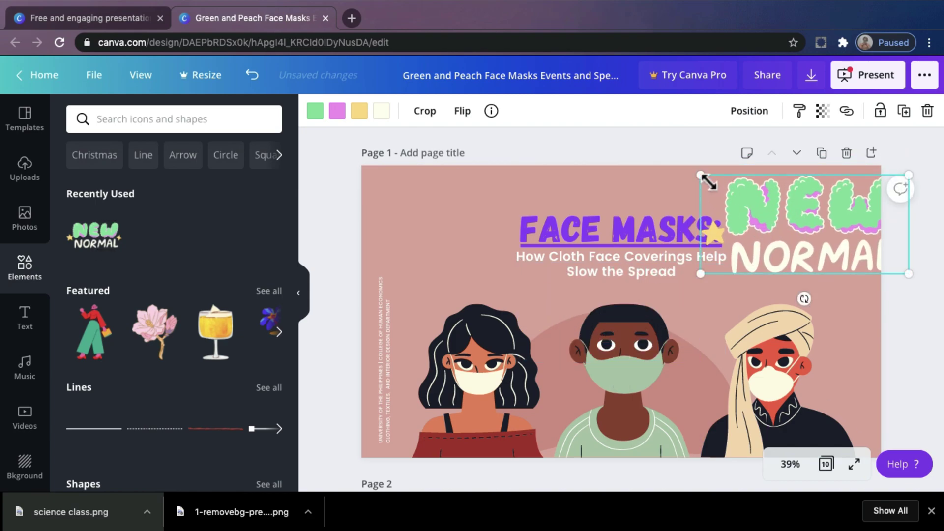
{"action": "left_click_drag", "start_coordinate": [707, 180], "coordinate": [814, 230]}
{"action": "left_click_drag", "start_coordinate": [818, 281], "coordinate": [837, 274]}
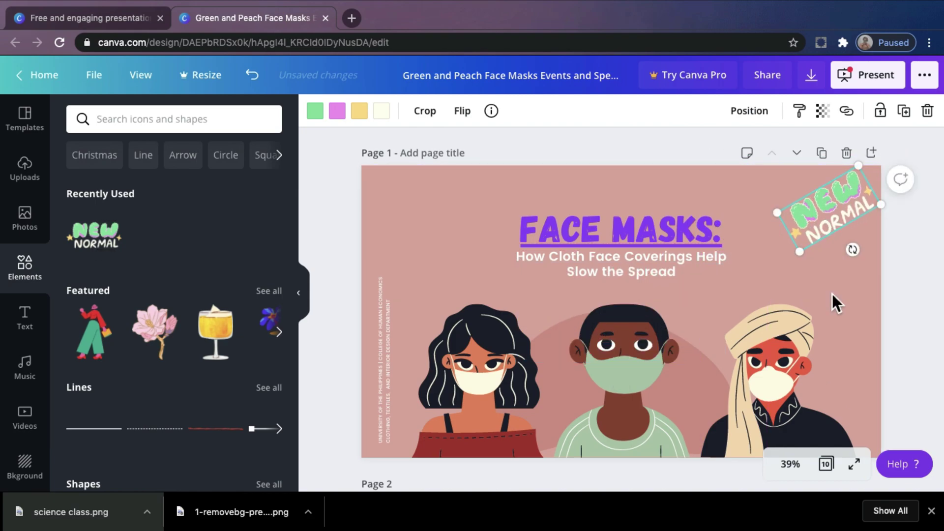
- Place a masked-man video from a 'mask' stock video search at the slide's top-left
{"action": "left_click", "coordinate": [25, 418]}
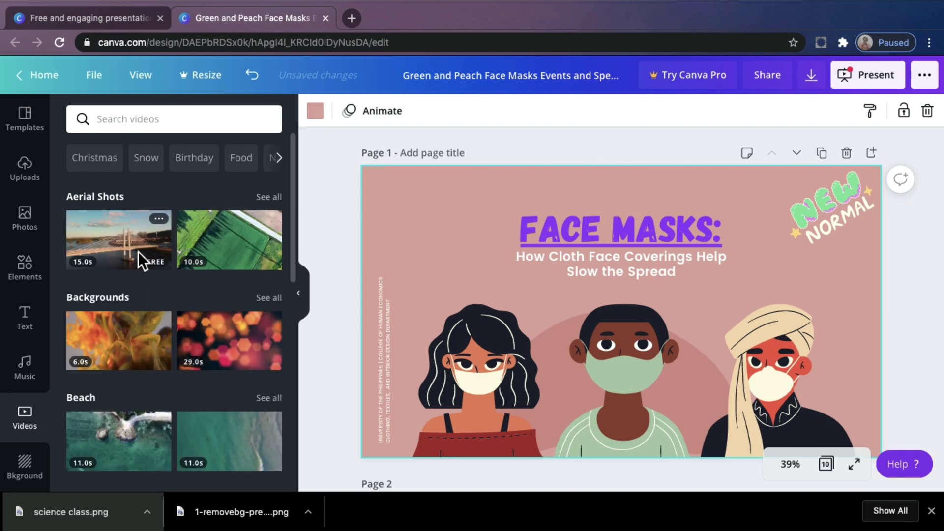
{"action": "left_click", "coordinate": [131, 121]}
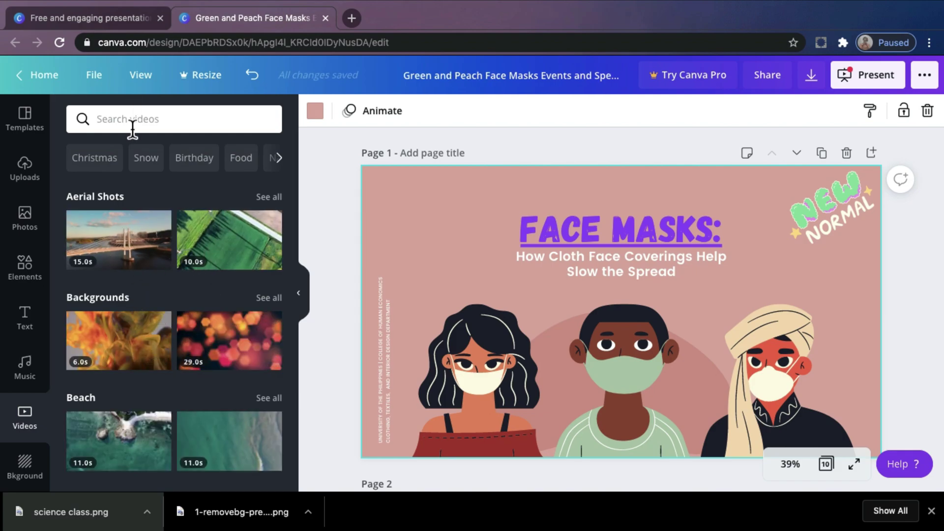
{"action": "type", "text": "mask"}
{"action": "key", "text": "Return"}
{"action": "left_click_drag", "start_coordinate": [219, 435], "coordinate": [467, 229]}
{"action": "left_click", "coordinate": [561, 294]}
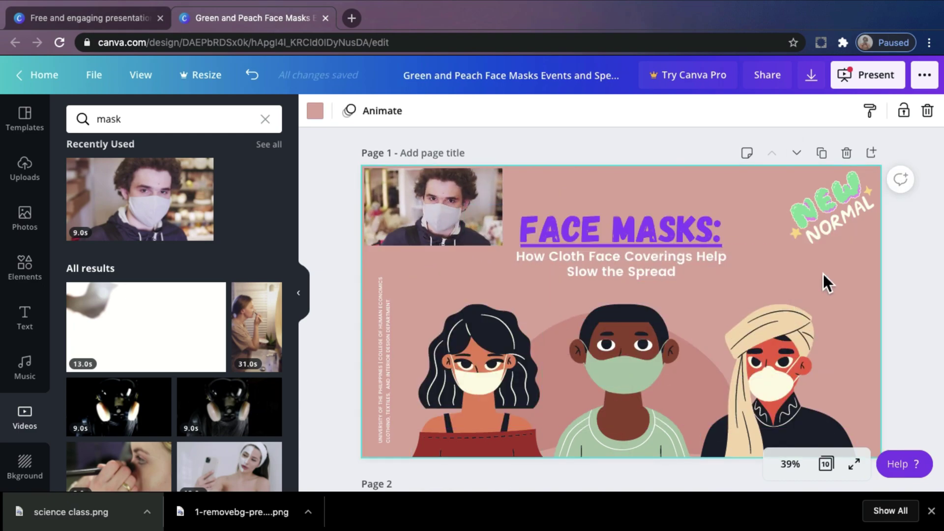
- Copy a 'Share a link to edit' link for the face masks design and show Animate styles
{"action": "left_click", "coordinate": [775, 66]}
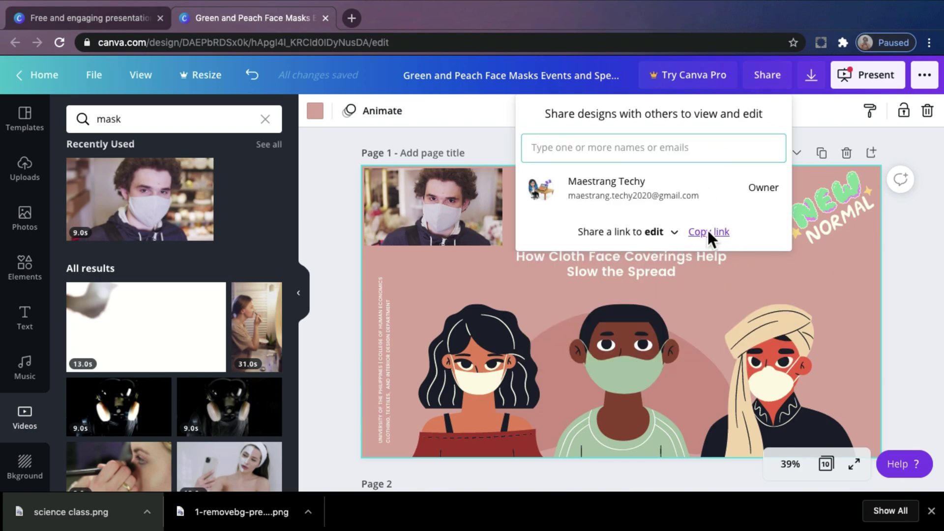
{"action": "left_click", "coordinate": [672, 234]}
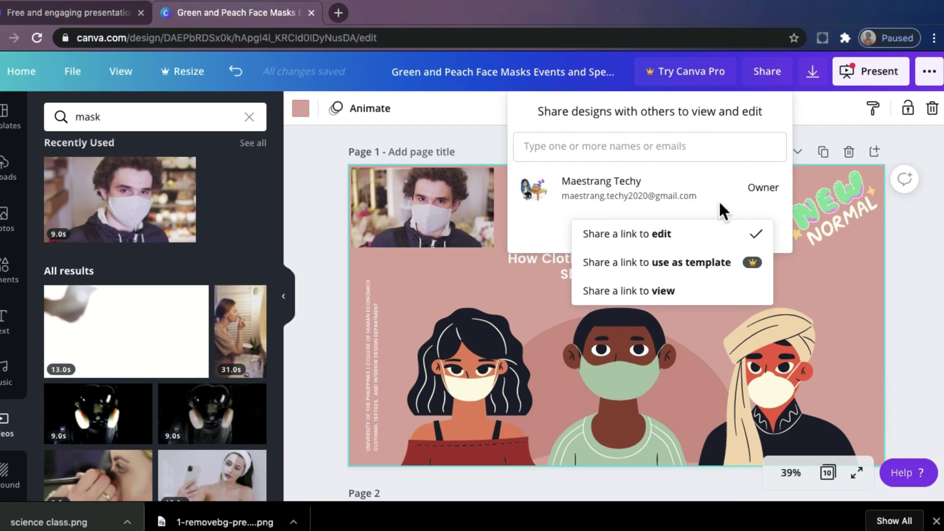
{"action": "left_click", "coordinate": [721, 203]}
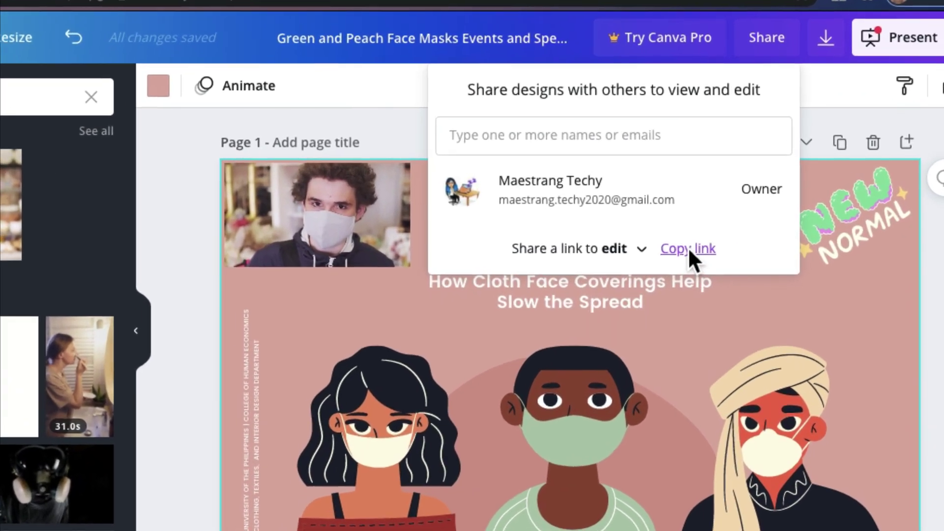
{"action": "left_click", "coordinate": [701, 238]}
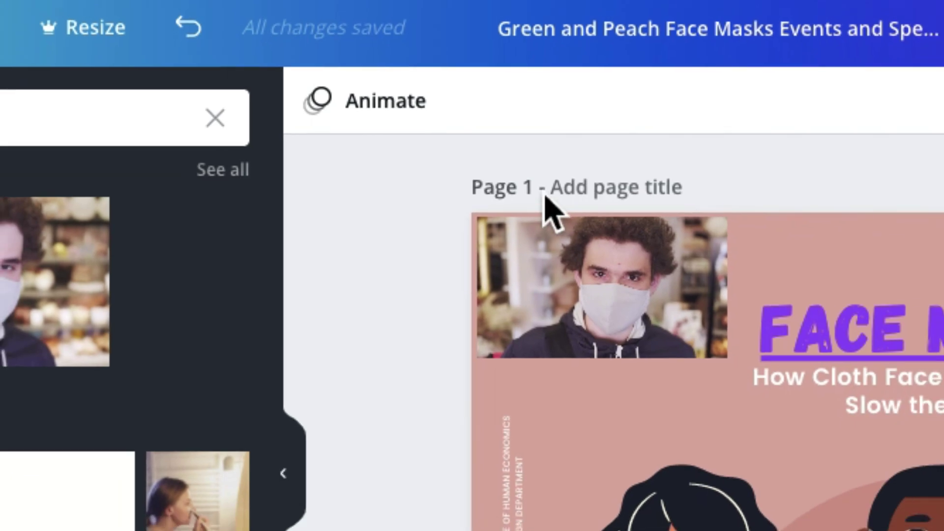
{"action": "left_click", "coordinate": [396, 100]}
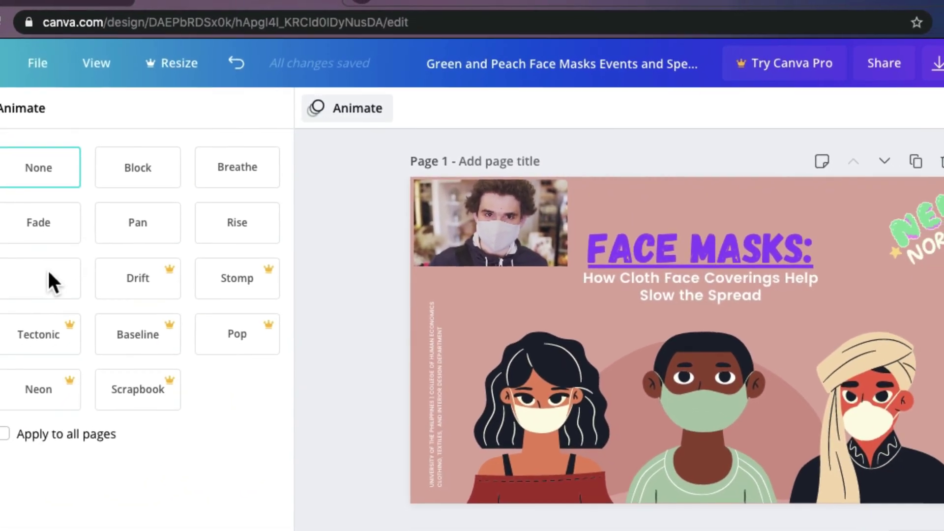
- Apply the Tumble animation to all pages and open the Present options
{"action": "left_click", "coordinate": [37, 285]}
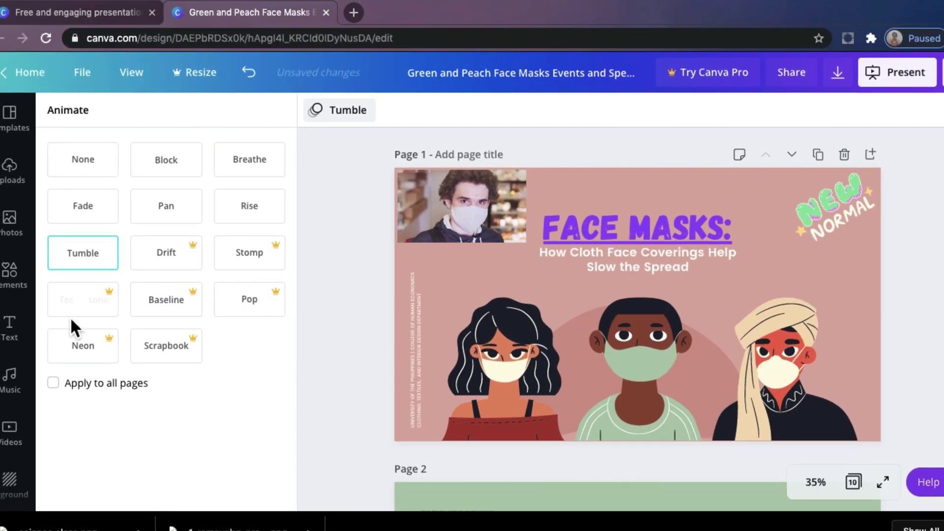
{"action": "left_click", "coordinate": [61, 393]}
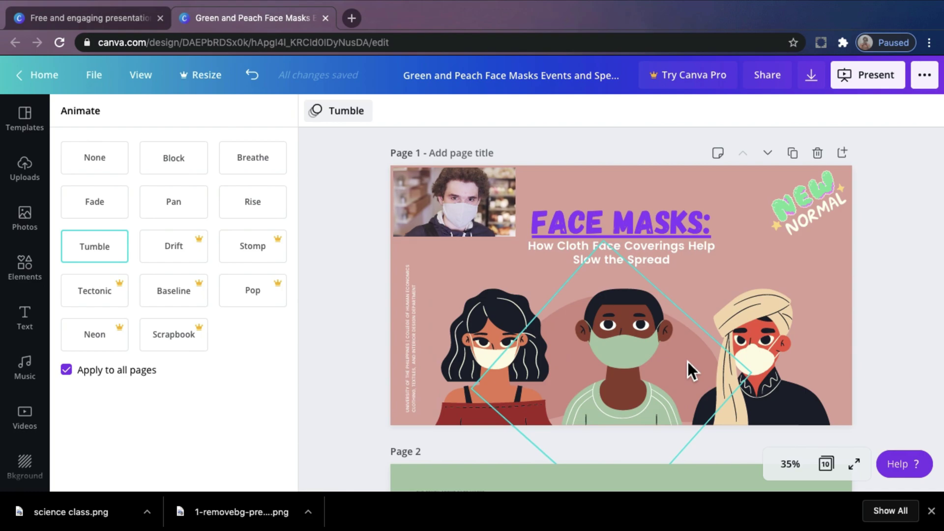
{"action": "left_click", "coordinate": [837, 262]}
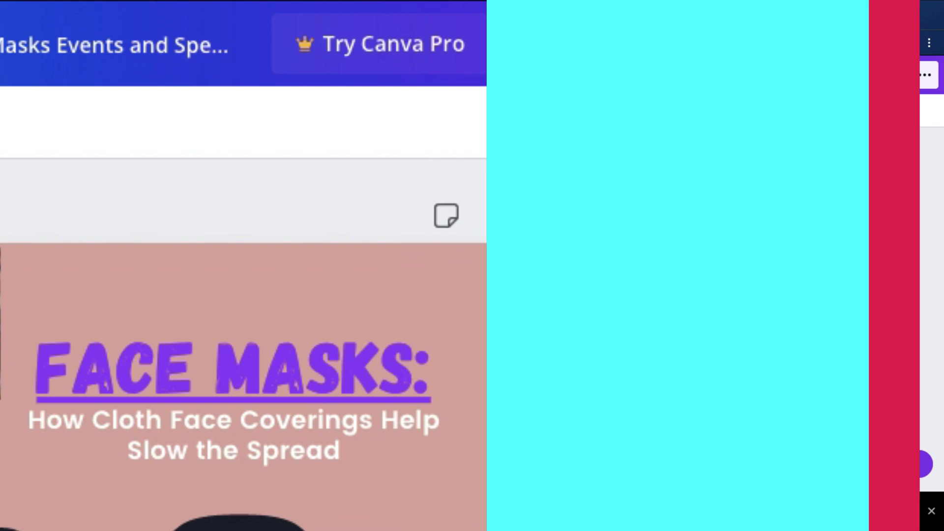
{"action": "left_click", "coordinate": [855, 69]}
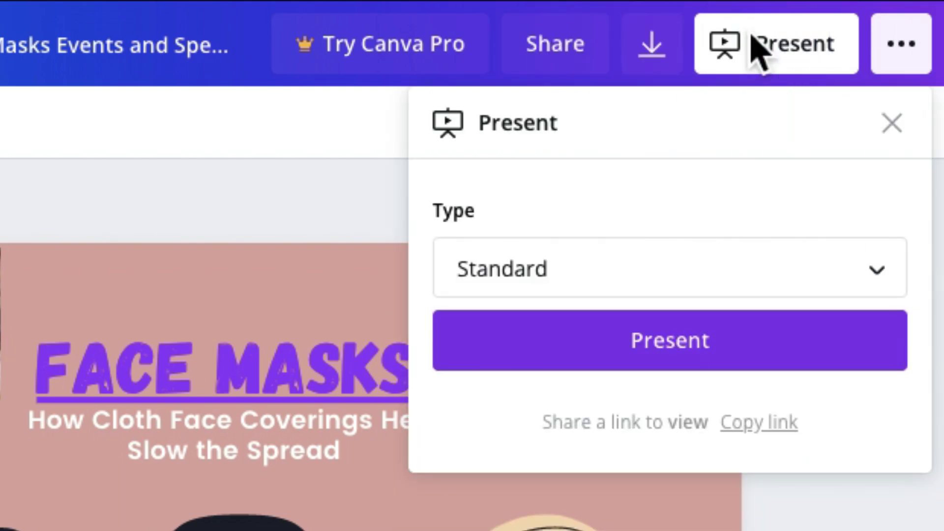
- Present the face masks design full-screen as a Standard presentation, then open the '…' publishing menu
{"action": "left_click", "coordinate": [755, 284]}
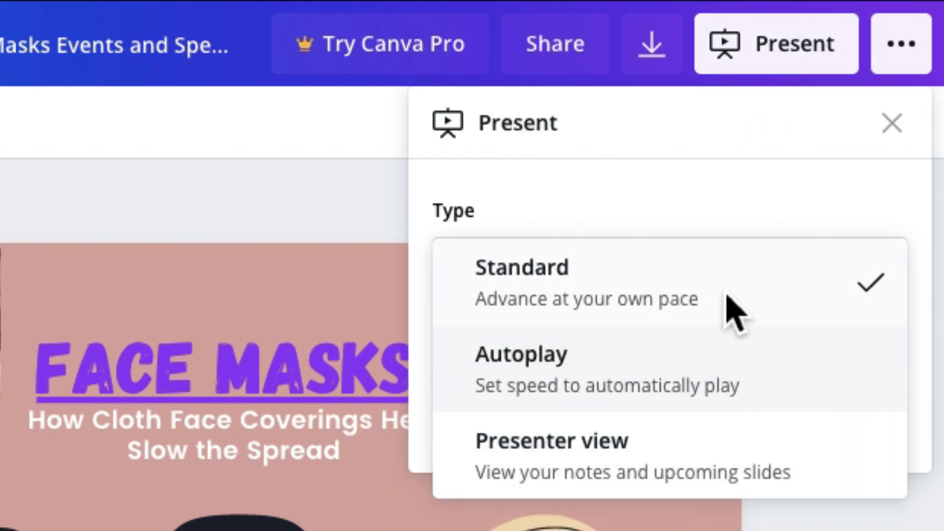
{"action": "left_click", "coordinate": [728, 291]}
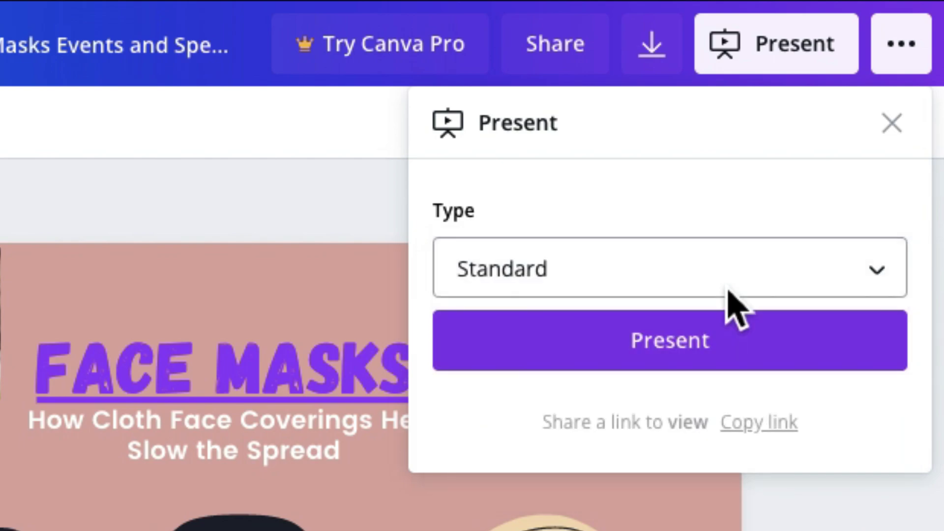
{"action": "left_click", "coordinate": [716, 344]}
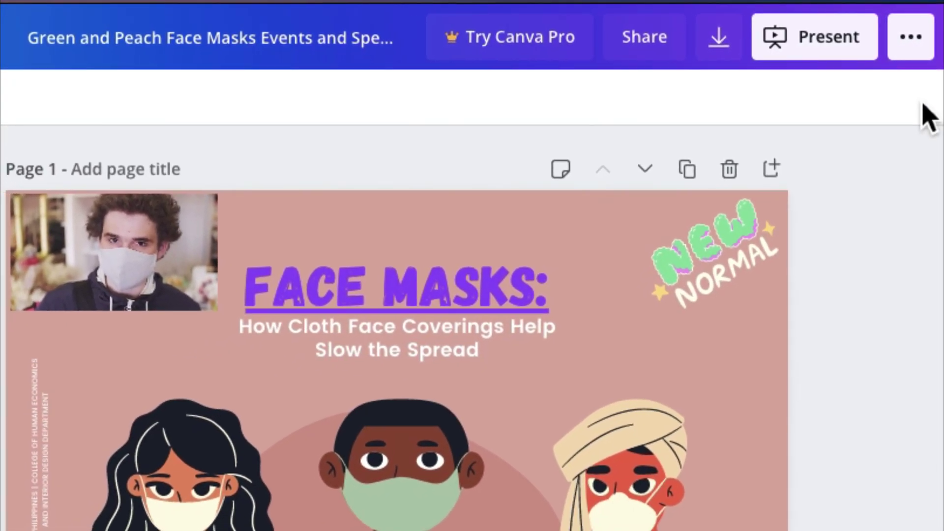
{"action": "left_click", "coordinate": [911, 47]}
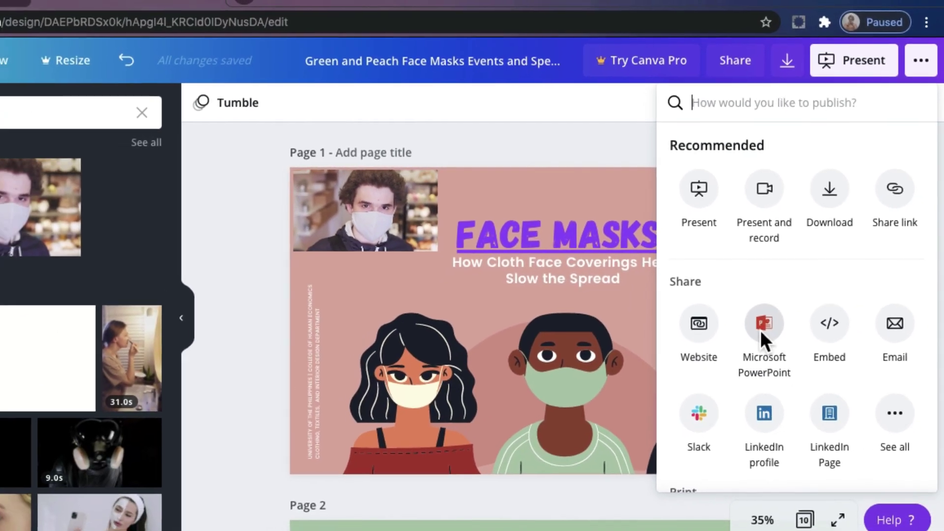
- Choose Microsoft PowerPoint from the publish menu, then go to the home page's design search box
{"action": "left_click", "coordinate": [763, 325]}
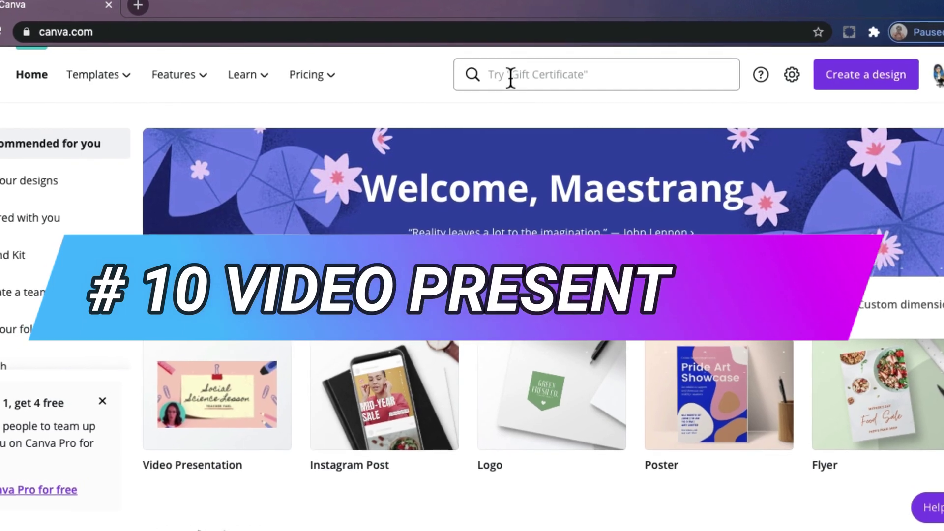
{"action": "left_click", "coordinate": [511, 76]}
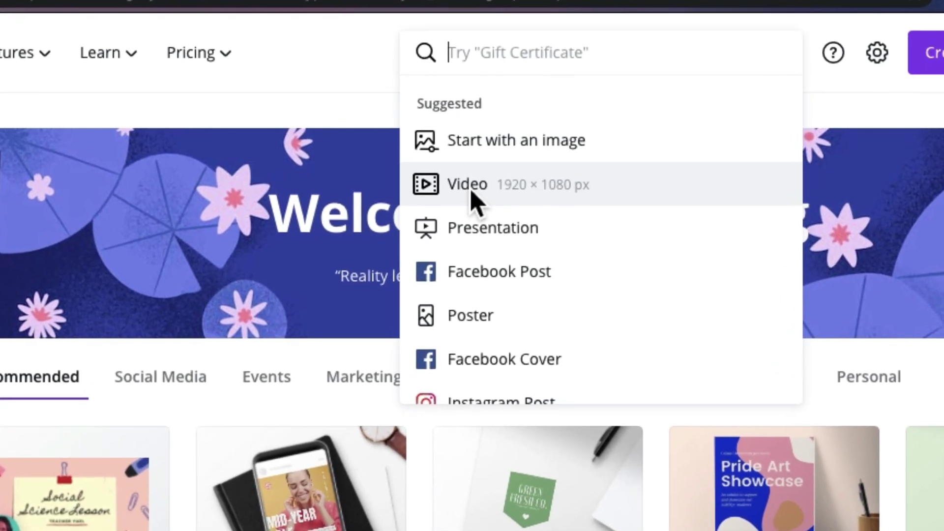
- Pick Video from the search suggestions and browse templates for the orange GET OUR MERCH design
{"action": "left_click", "coordinate": [470, 186]}
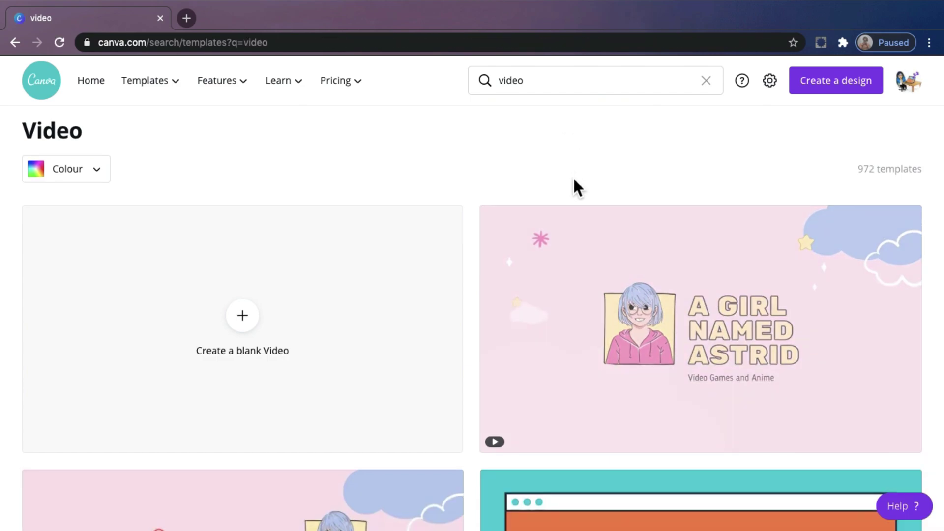
{"action": "scroll", "coordinate": [573, 176], "scroll_direction": "down", "scroll_amount": 10}
{"action": "scroll", "coordinate": [573, 178], "scroll_direction": "down", "scroll_amount": 15}
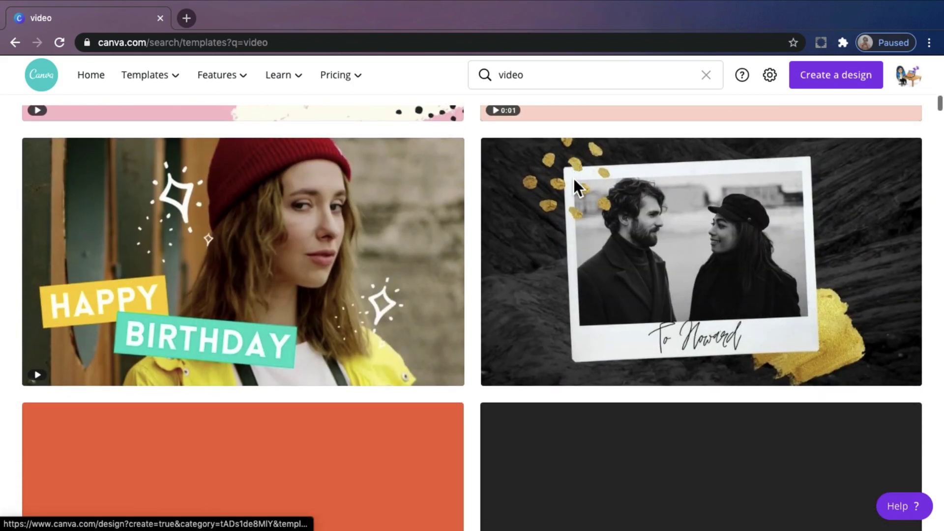
{"action": "scroll", "coordinate": [573, 178], "scroll_direction": "up", "scroll_amount": 20}
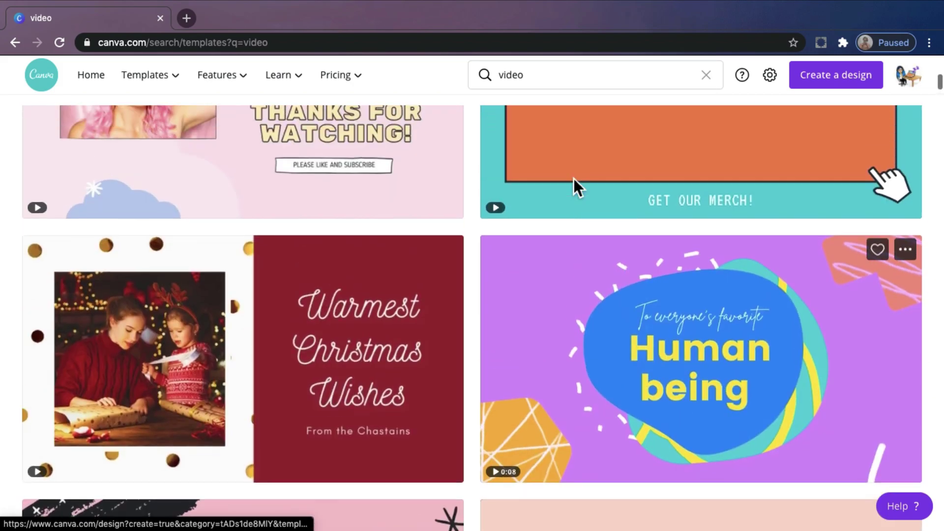
{"action": "scroll", "coordinate": [573, 182], "scroll_direction": "down", "scroll_amount": 2}
{"action": "scroll", "coordinate": [573, 186], "scroll_direction": "up", "scroll_amount": 3}
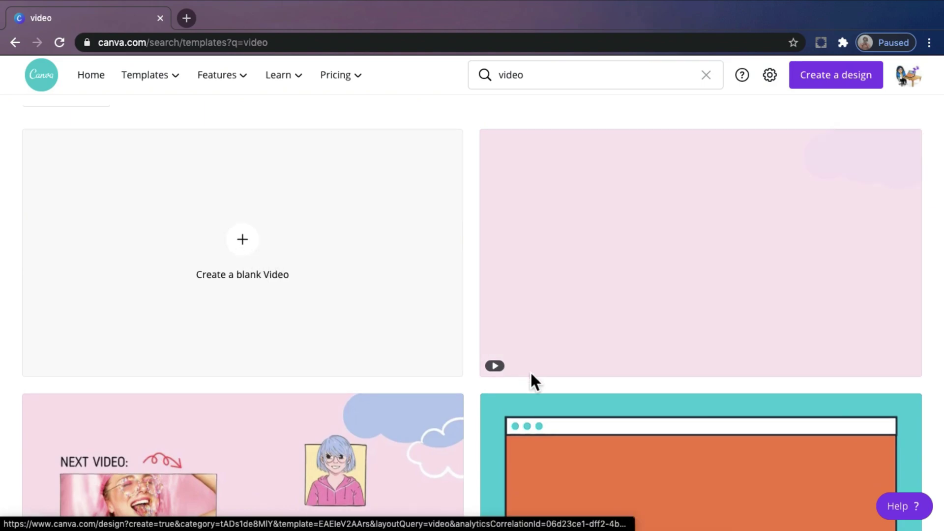
{"action": "scroll", "coordinate": [660, 423], "scroll_direction": "down", "scroll_amount": 3}
{"action": "scroll", "coordinate": [669, 421], "scroll_direction": "down", "scroll_amount": 2}
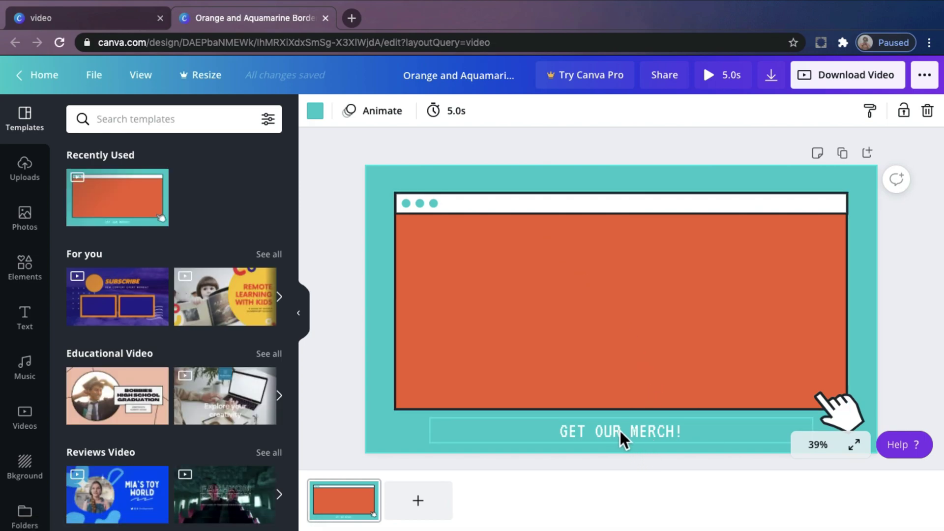
- Replace the GET OUR MERCH caption text with ANNOUNCEMENT
{"action": "left_click_drag", "start_coordinate": [620, 431], "coordinate": [677, 432]}
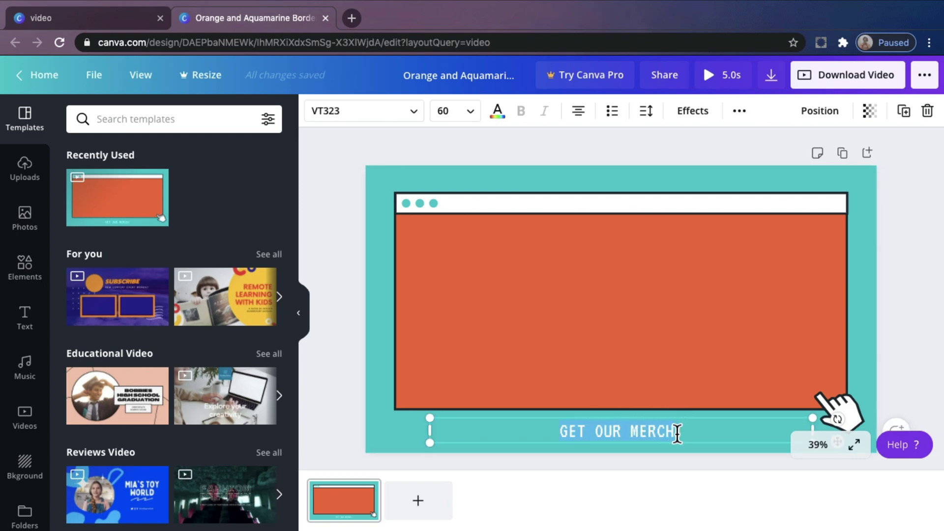
{"action": "type", "text": "A"}
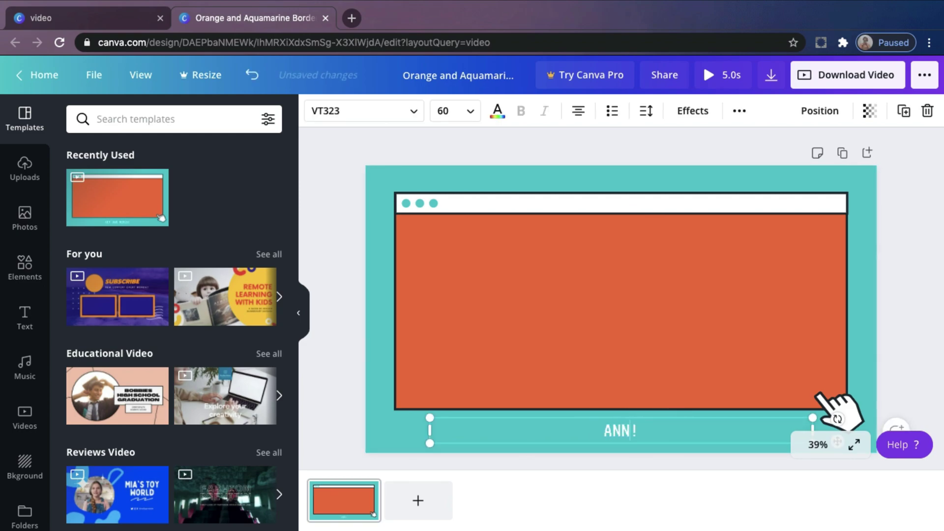
{"action": "type", "text": "NNOUNCEMENT"}
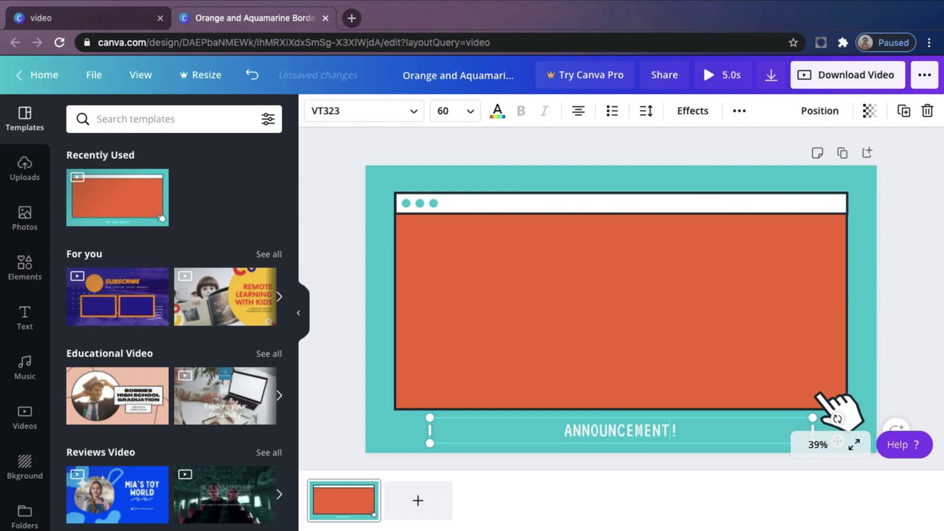
{"action": "left_click", "coordinate": [674, 313]}
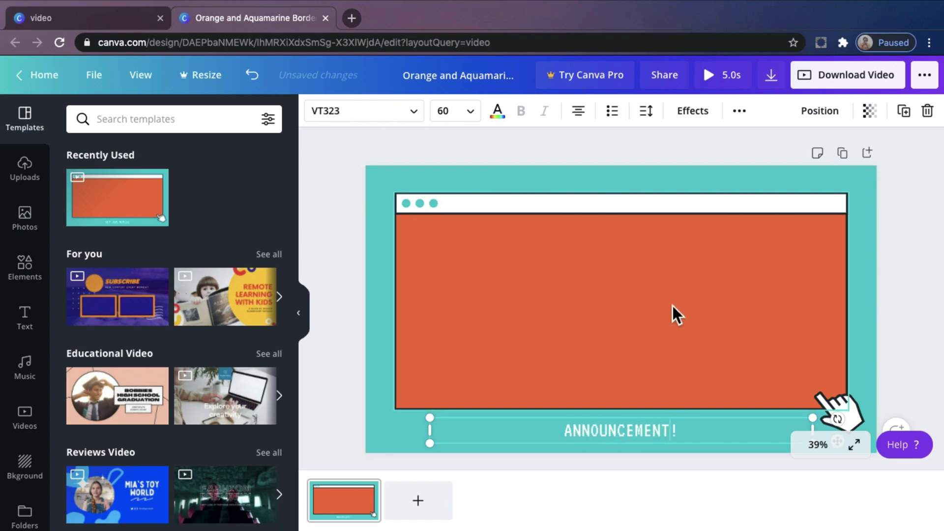
- Add the Wild SALE – UP TO 50% OFF text combination and enlarge it to fill the orange panel
{"action": "left_click", "coordinate": [26, 318]}
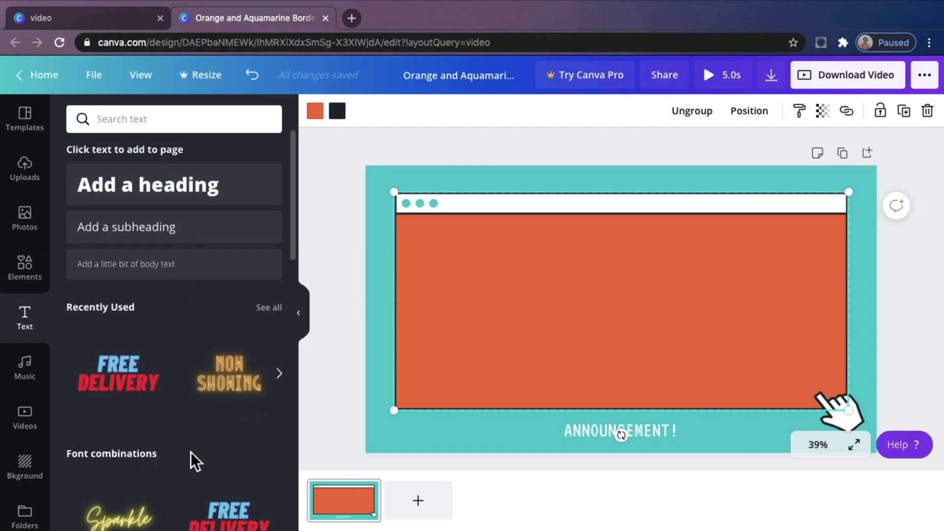
{"action": "scroll", "coordinate": [194, 459], "scroll_direction": "down", "scroll_amount": 8}
{"action": "left_click", "coordinate": [221, 295]}
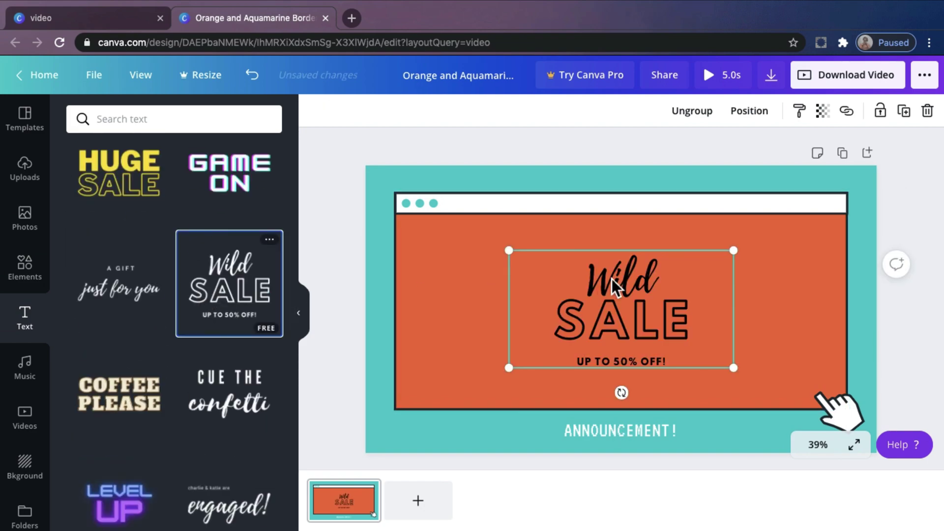
{"action": "double_click", "coordinate": [581, 280]}
{"action": "left_click", "coordinate": [828, 312]}
{"action": "left_click", "coordinate": [716, 345]}
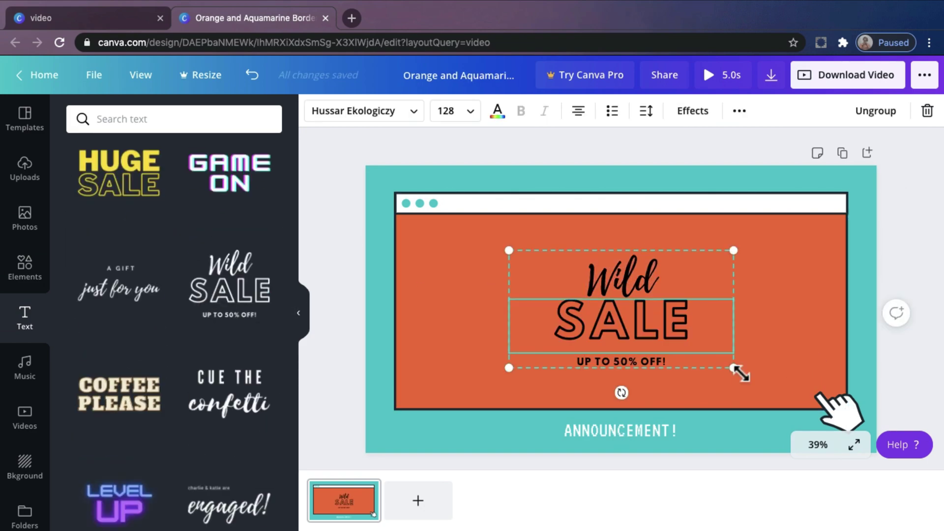
{"action": "left_click_drag", "start_coordinate": [733, 367], "coordinate": [775, 392]}
{"action": "left_click_drag", "start_coordinate": [509, 251], "coordinate": [468, 218]}
{"action": "left_click", "coordinate": [556, 181]}
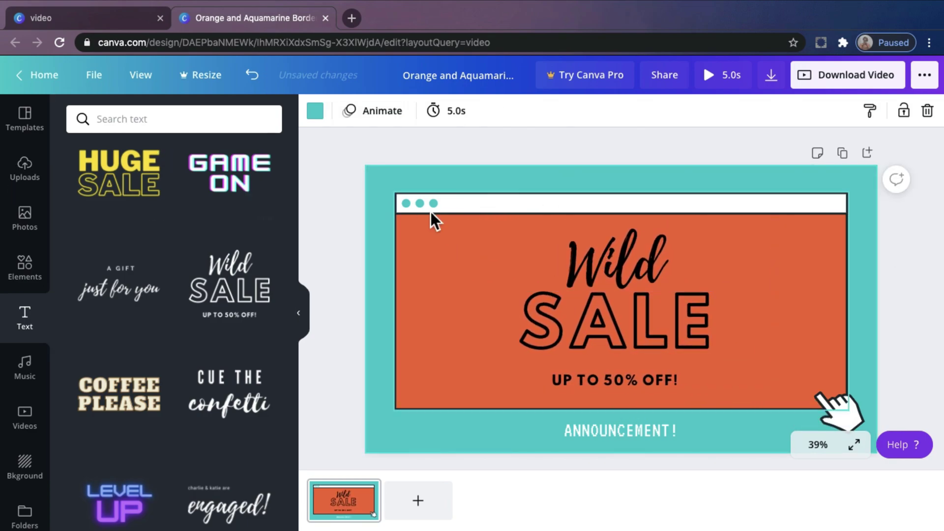
{"action": "left_click", "coordinate": [706, 337]}
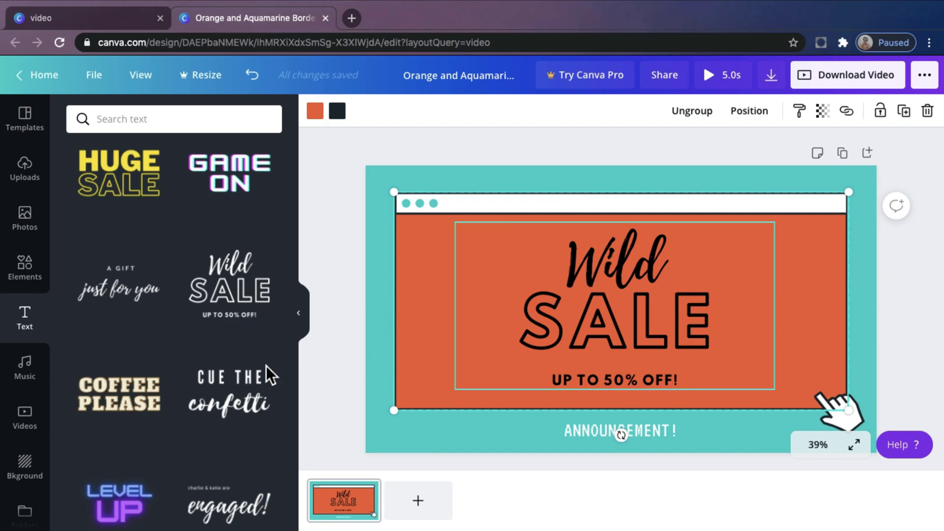
- Add the Video Game Blockbuster music track and preview it
{"action": "left_click", "coordinate": [27, 372]}
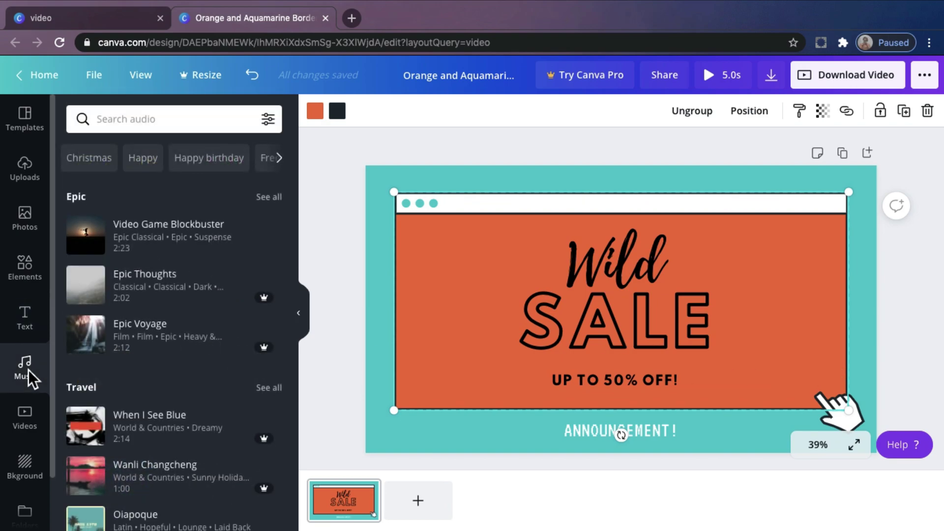
{"action": "left_click", "coordinate": [167, 243]}
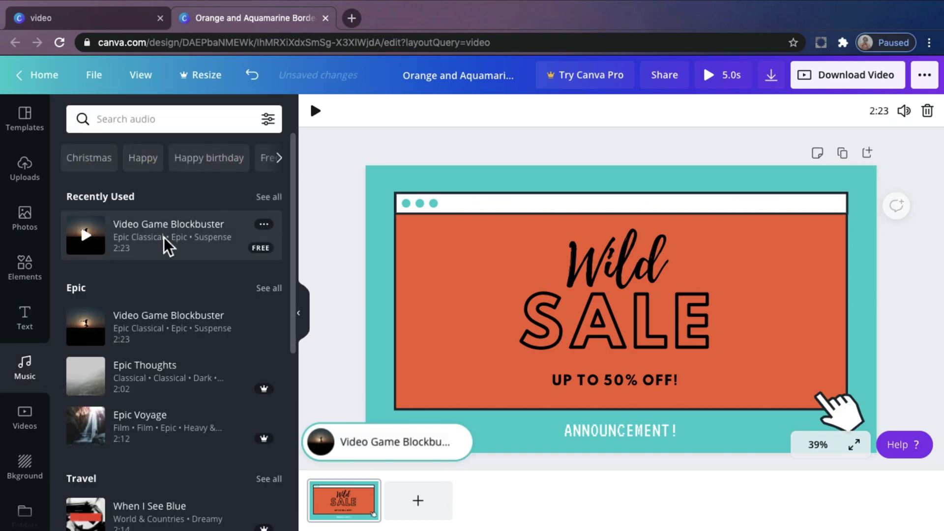
{"action": "left_click", "coordinate": [315, 110]}
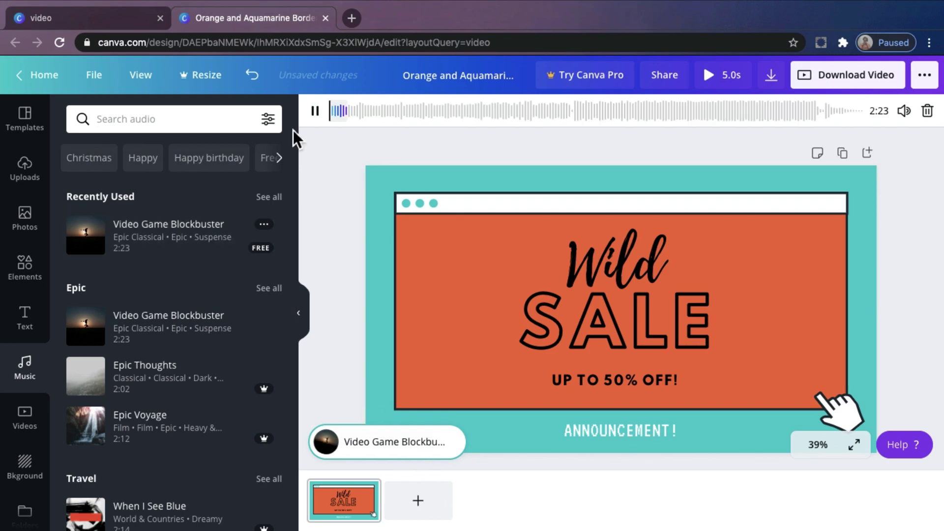
{"action": "key", "text": "XF86AudioRaiseVolume"}
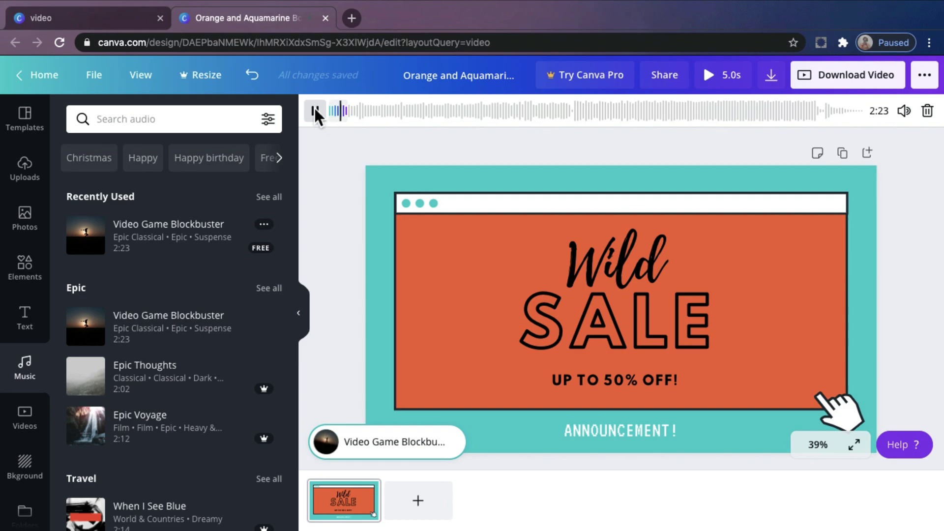
{"action": "left_click", "coordinate": [315, 111]}
- Apply the Breathe animation to the page
{"action": "left_click", "coordinate": [334, 291]}
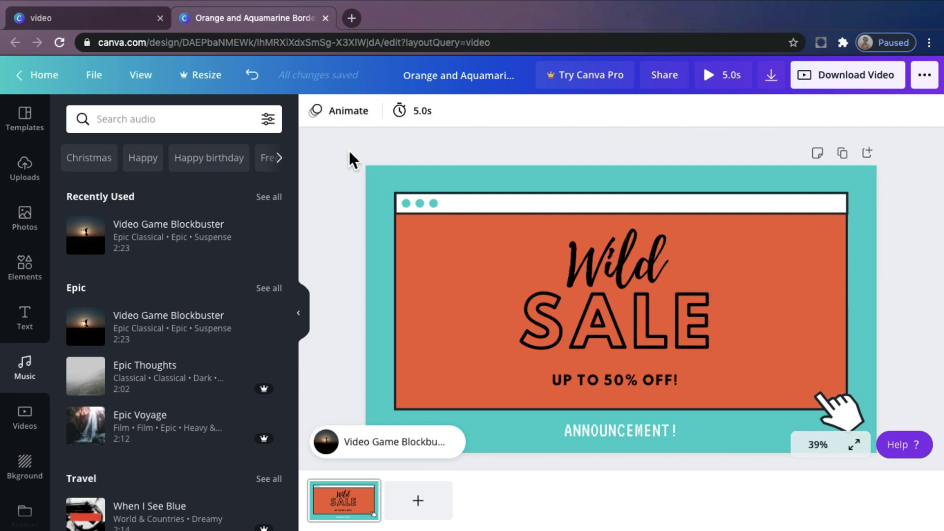
{"action": "left_click", "coordinate": [348, 114]}
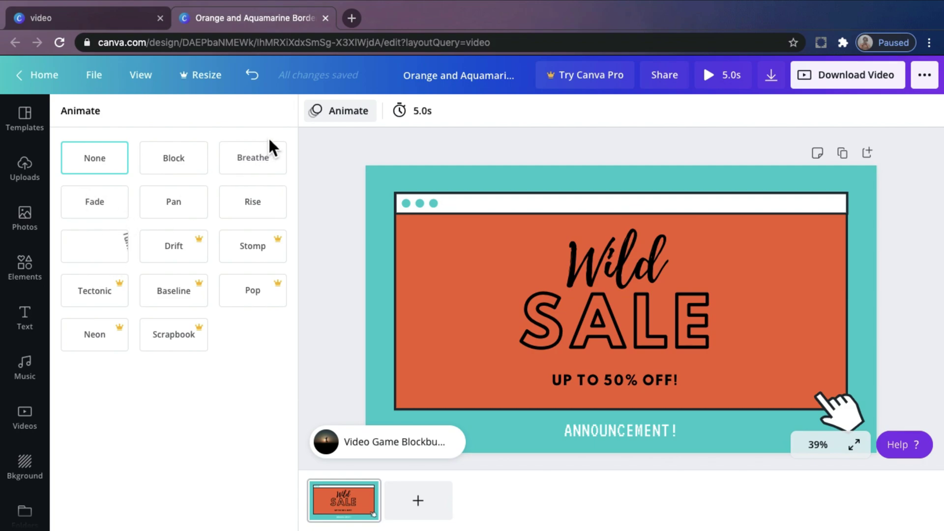
{"action": "left_click", "coordinate": [266, 162]}
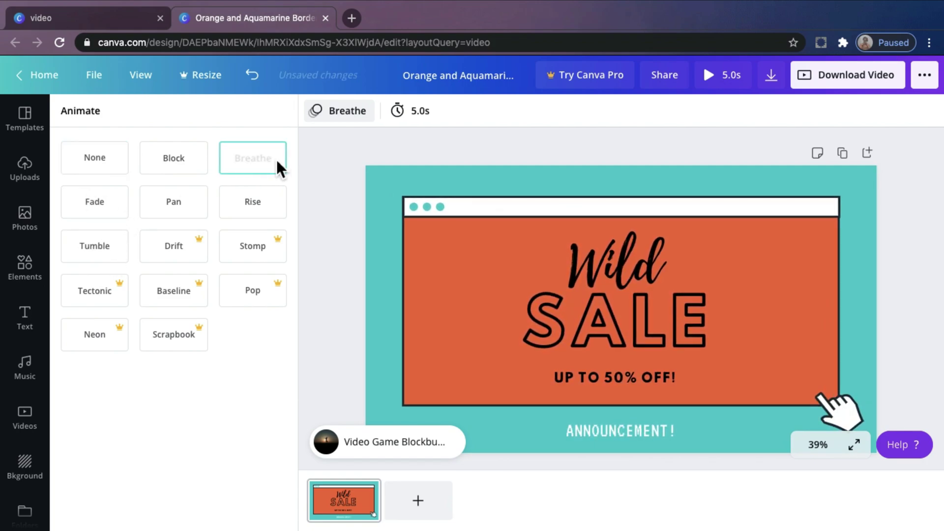
{"action": "left_click", "coordinate": [373, 193]}
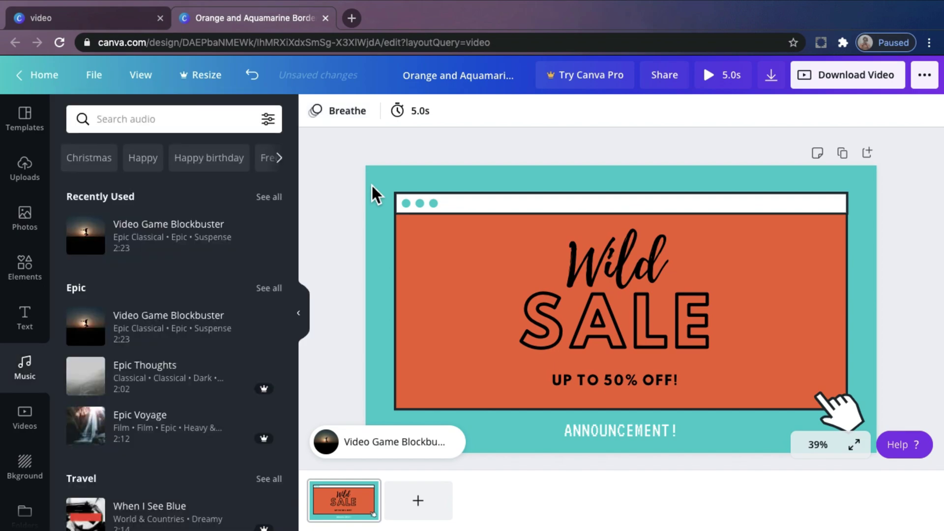
- Search the Elements library for SHOP graphics
{"action": "left_click", "coordinate": [32, 279]}
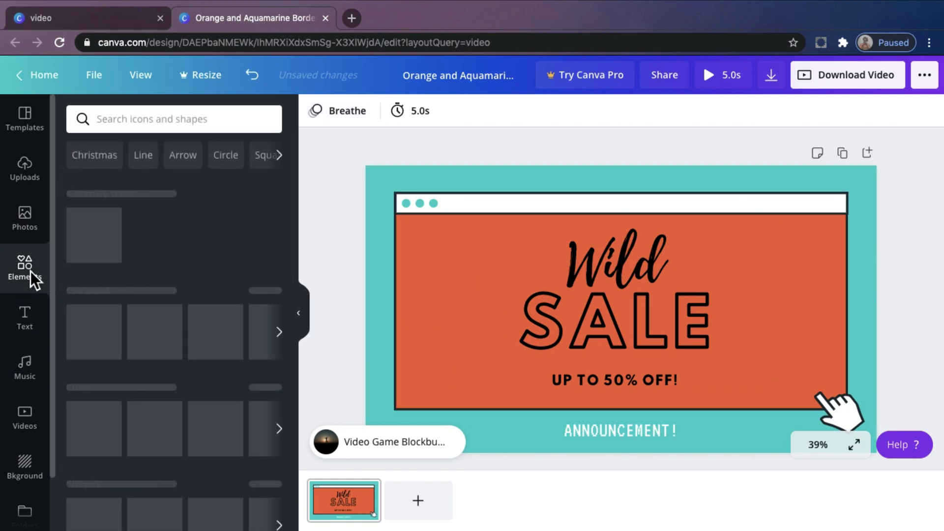
{"action": "left_click", "coordinate": [129, 121]}
{"action": "type", "text": "SHOP"}
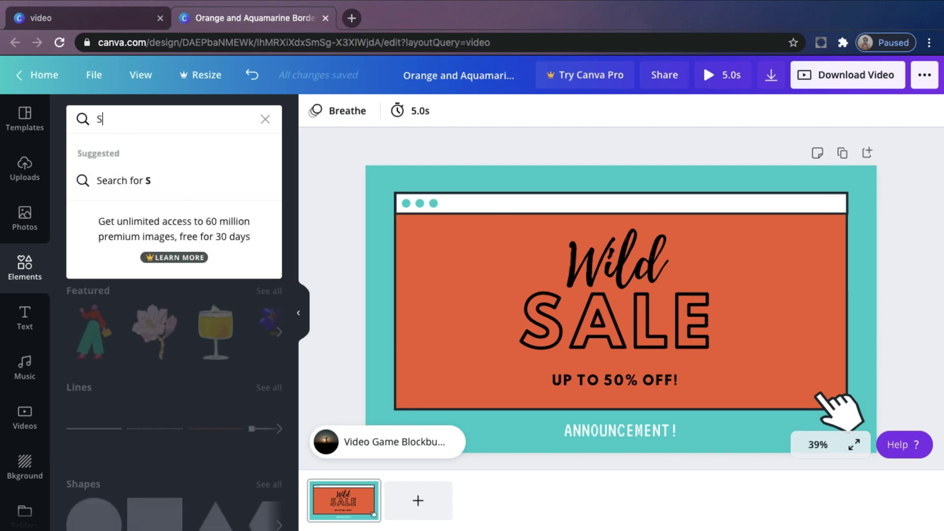
{"action": "key", "text": "Return"}
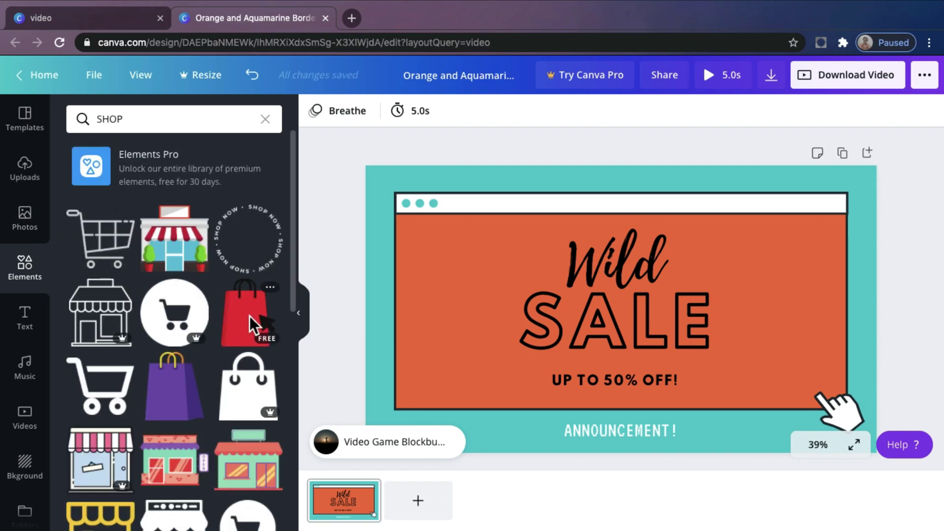
- Add the red shopping bag, recolour it yellow, and move it right of Wild SALE
{"action": "left_click", "coordinate": [246, 315]}
{"action": "left_click", "coordinate": [337, 111]}
{"action": "left_click", "coordinate": [267, 346]}
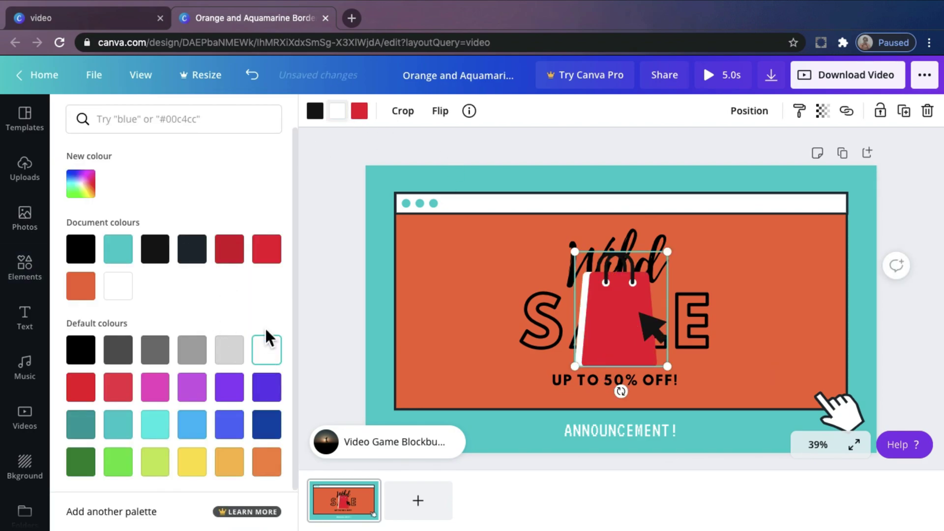
{"action": "left_click", "coordinate": [192, 461]}
{"action": "left_click_drag", "start_coordinate": [659, 310], "coordinate": [824, 302]}
{"action": "left_click", "coordinate": [870, 381]}
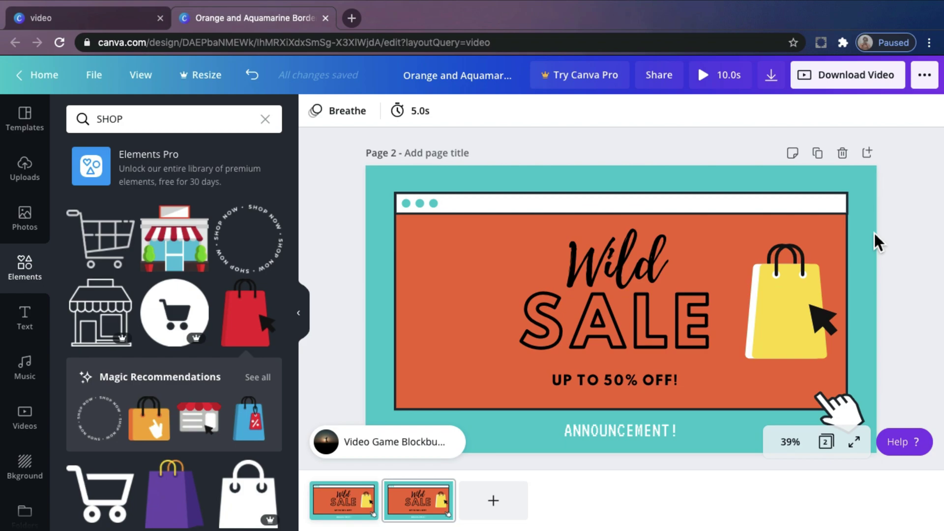
{"action": "left_click", "coordinate": [857, 73]}
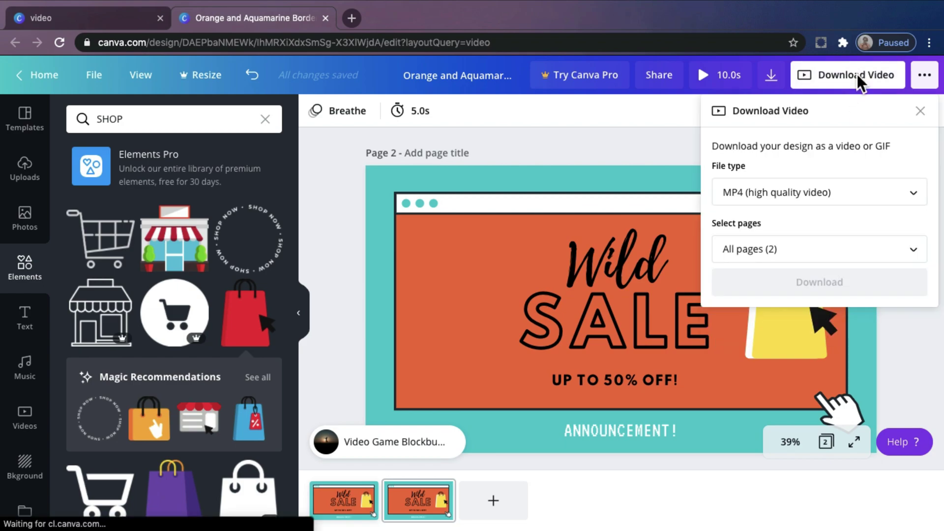
{"action": "left_click", "coordinate": [823, 194]}
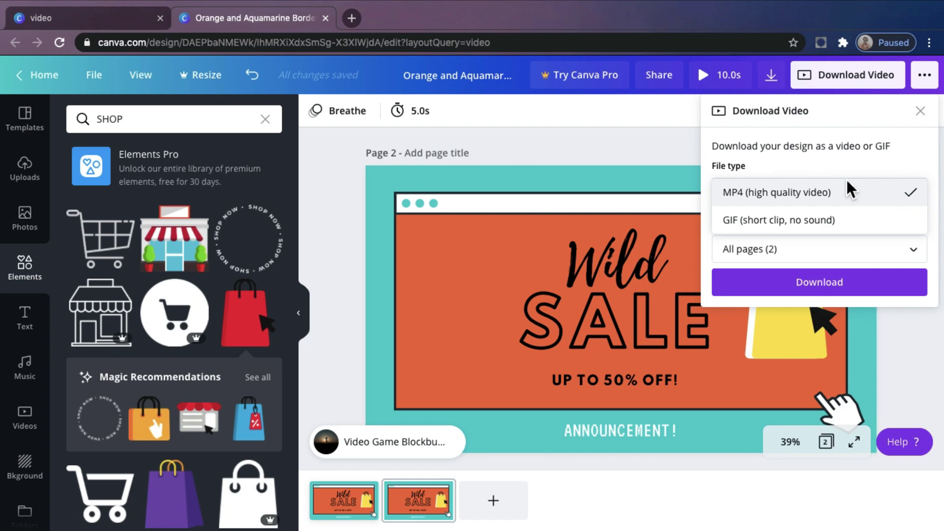
{"action": "left_click", "coordinate": [687, 118]}
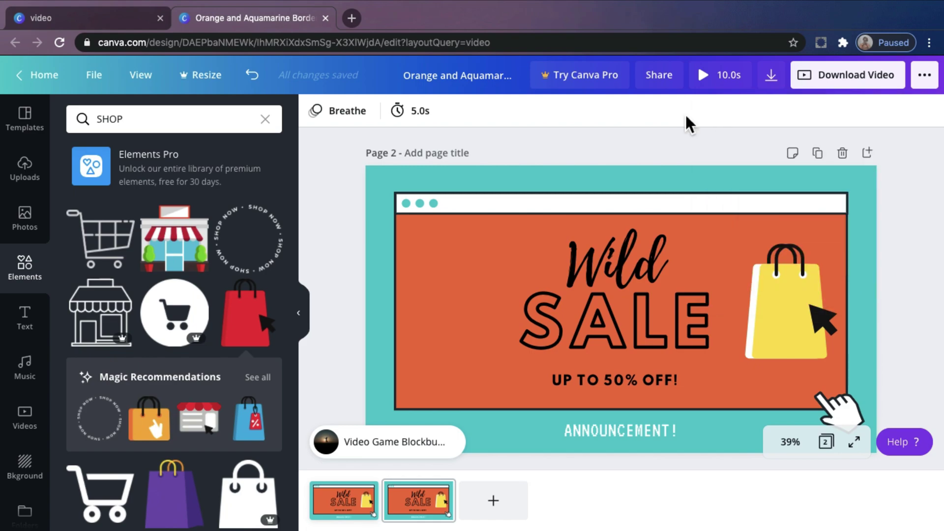
{"action": "left_click", "coordinate": [924, 77]}
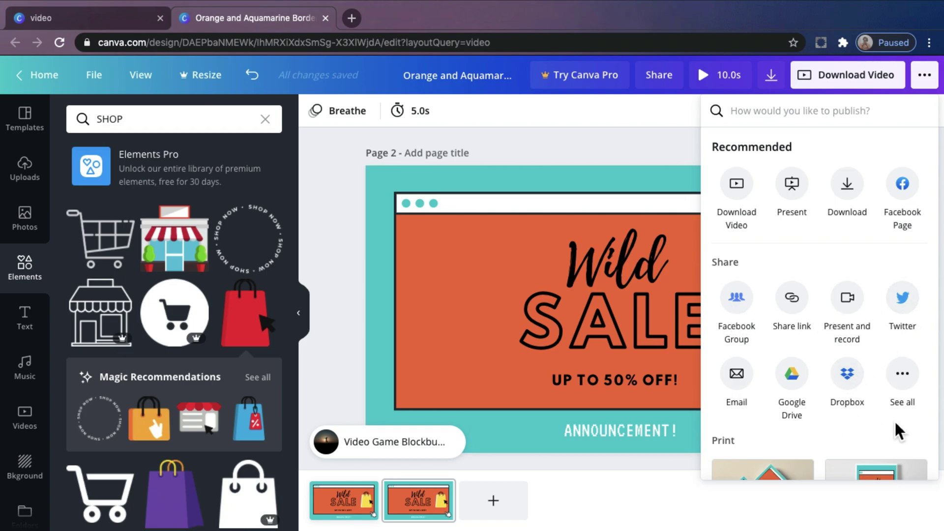
{"action": "scroll", "coordinate": [856, 246], "scroll_direction": "down", "scroll_amount": 3}
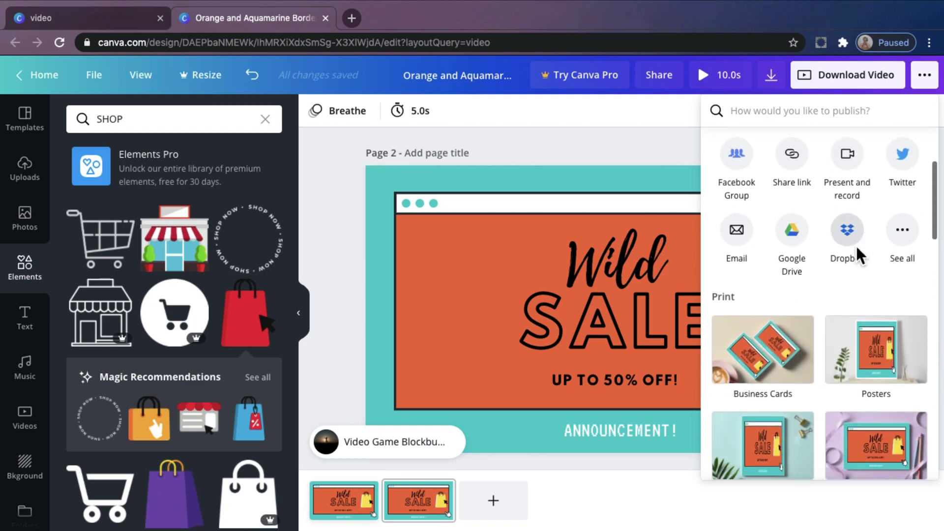
{"action": "scroll", "coordinate": [856, 244], "scroll_direction": "up", "scroll_amount": 2}
{"action": "left_click", "coordinate": [911, 349]}
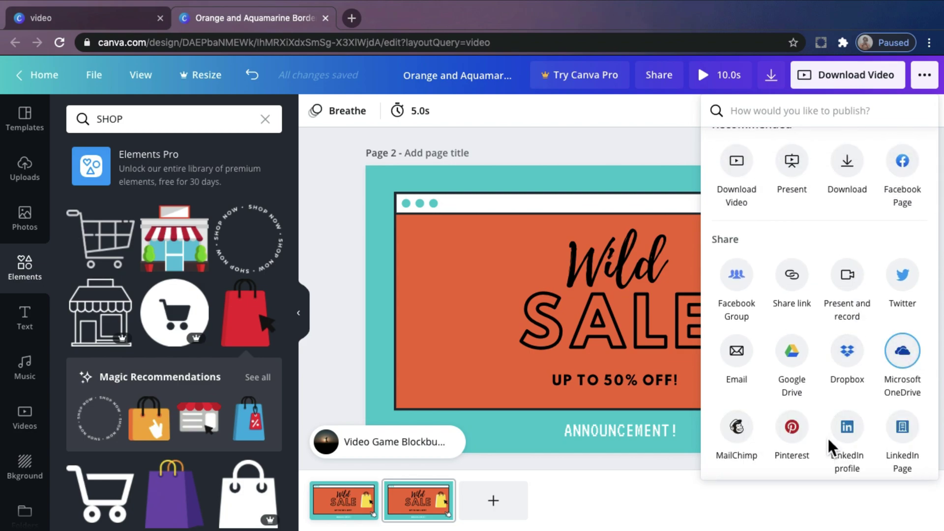
{"action": "scroll", "coordinate": [826, 436], "scroll_direction": "down", "scroll_amount": 3}
{"action": "scroll", "coordinate": [827, 436], "scroll_direction": "up", "scroll_amount": 5}
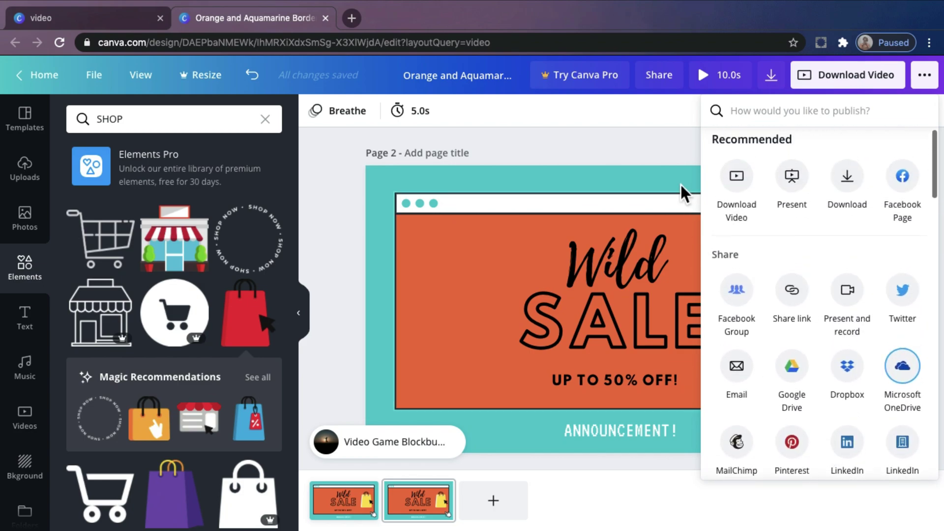
{"action": "left_click", "coordinate": [674, 163]}
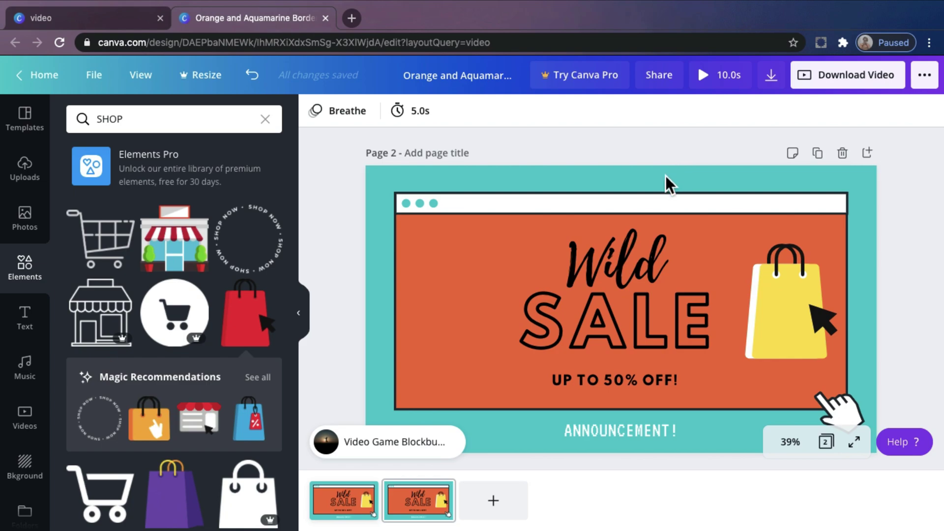
- Enlarge page 2's Wild SALE text and add a white shopping cart at the panel's upper left
{"action": "left_click", "coordinate": [610, 309]}
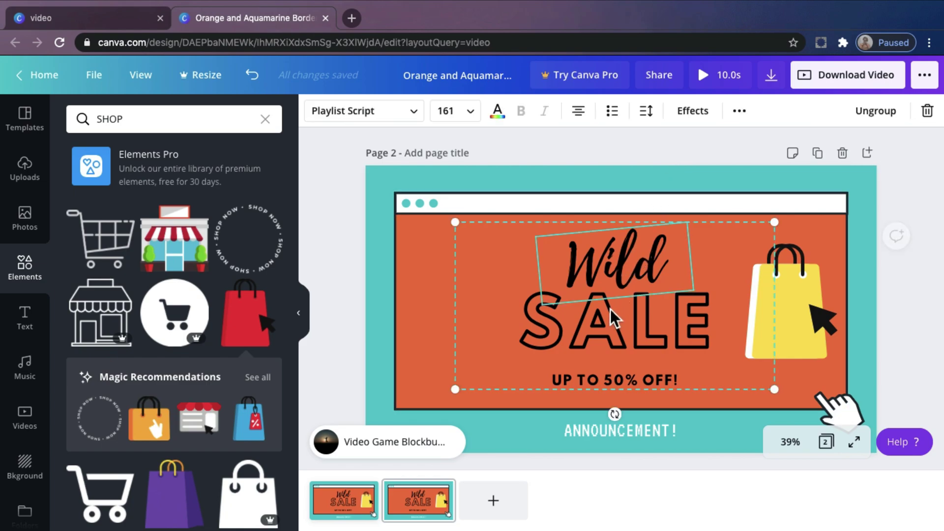
{"action": "key", "text": "super+shift+period"}
{"action": "key", "text": "super+shift+period"}
{"action": "key", "text": "super+shift+period"}
{"action": "key", "text": "super+shift+period"}
{"action": "key", "text": "super+shift+period"}
{"action": "key", "text": "super+shift+period"}
{"action": "key", "text": "super+shift+period"}
{"action": "key", "text": "super+shift+period"}
{"action": "key", "text": "super+shift+period"}
{"action": "key", "text": "super+shift+period"}
{"action": "key", "text": "super+shift+period"}
{"action": "key", "text": "super+shift+period"}
{"action": "key", "text": "super+shift+period"}
{"action": "key", "text": "super+shift+period"}
{"action": "key", "text": "super+shift+period"}
{"action": "key", "text": "super+shift+period"}
{"action": "key", "text": "super+shift+period"}
{"action": "key", "text": "super+shift+period"}
{"action": "key", "text": "super+shift+period"}
{"action": "key", "text": "super+shift+period"}
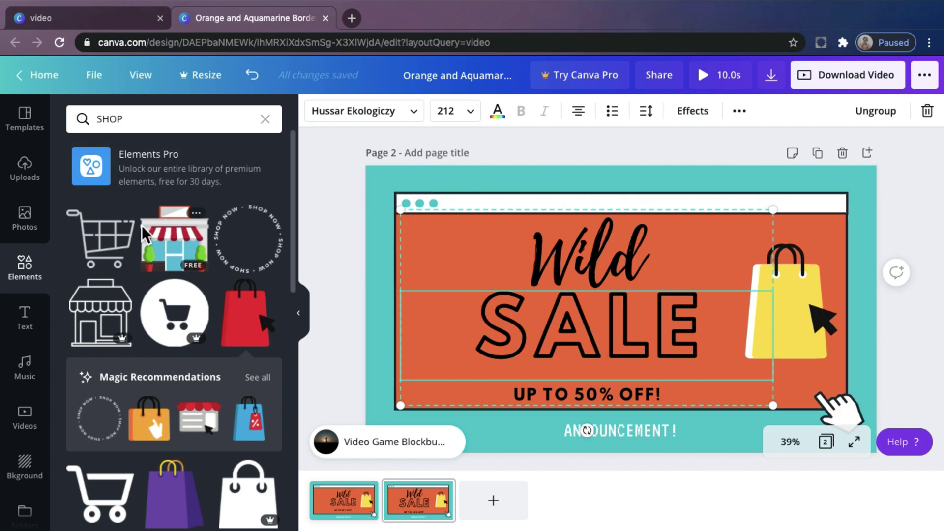
{"action": "left_click", "coordinate": [109, 234]}
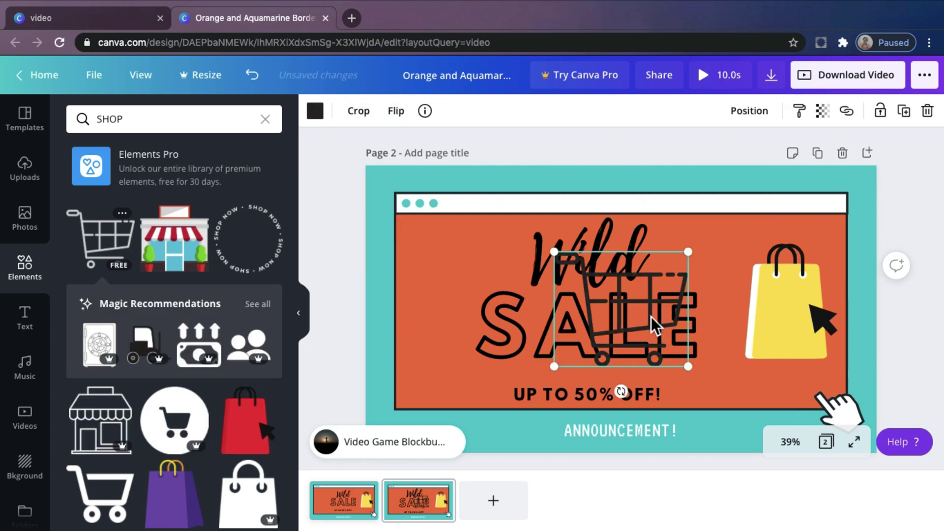
{"action": "left_click_drag", "start_coordinate": [615, 320], "coordinate": [436, 267]}
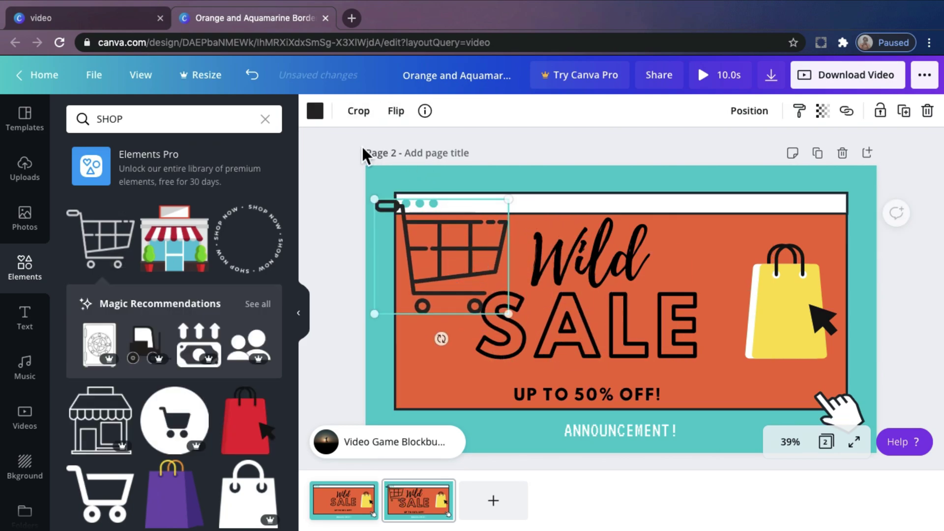
{"action": "left_click", "coordinate": [316, 111]}
{"action": "left_click", "coordinate": [120, 285]}
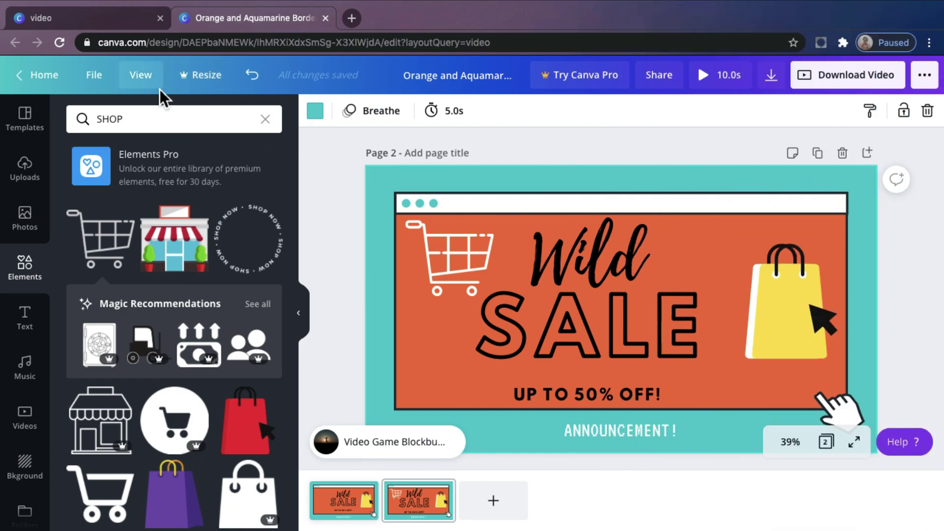
{"action": "left_click", "coordinate": [33, 73]}
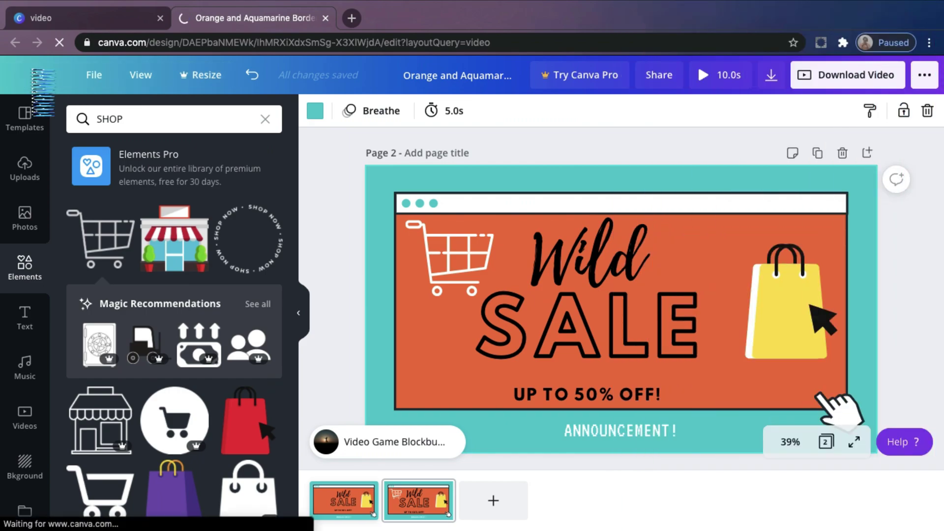